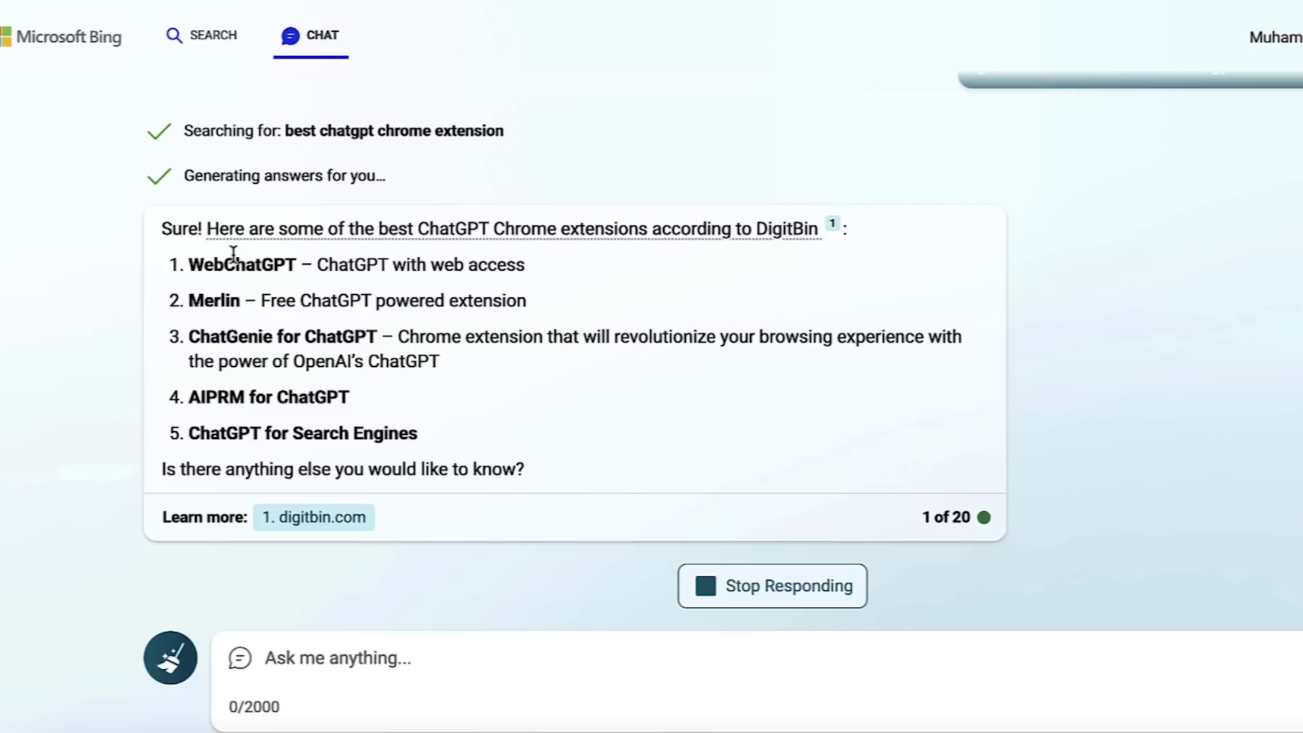
# Step: Search Google for WebChatGPT from the Bing answer and open its Chrome Web Store listing
pyautogui.doubleClick(233, 263)
pyautogui.rightClick(234, 263)
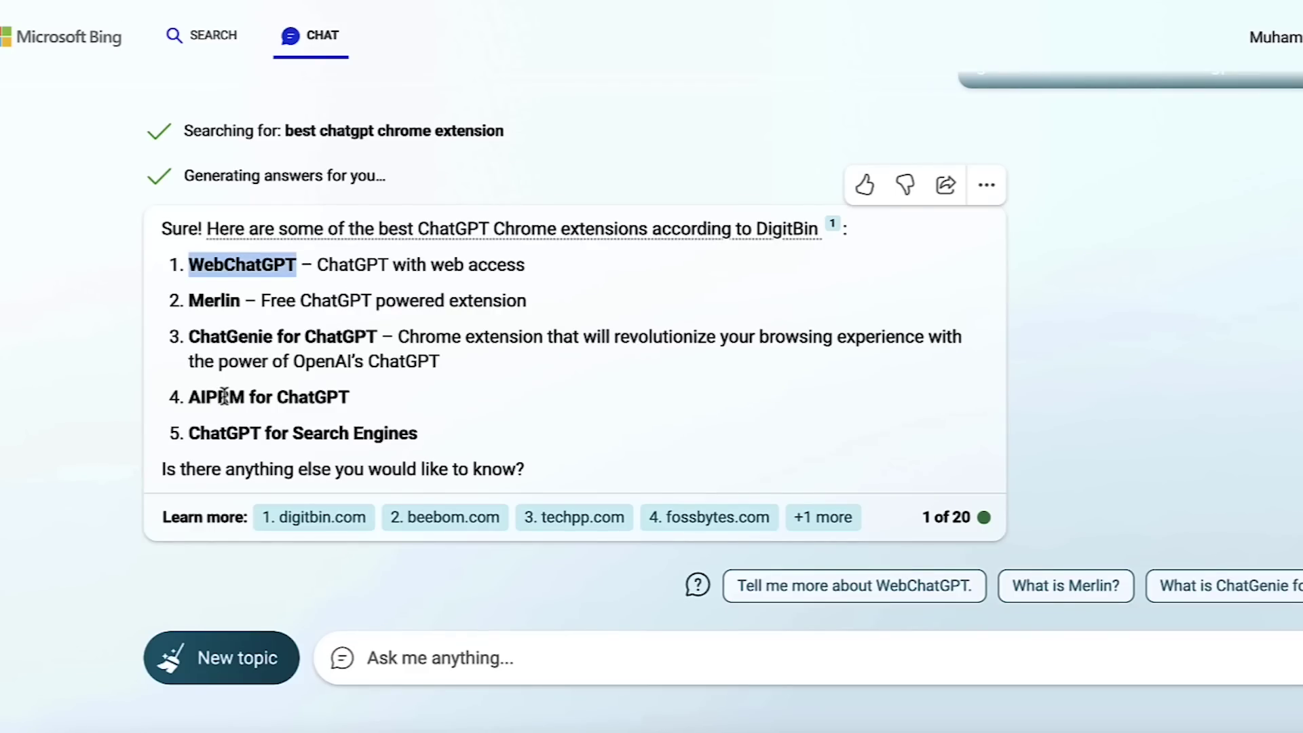
pyautogui.doubleClick(224, 397)
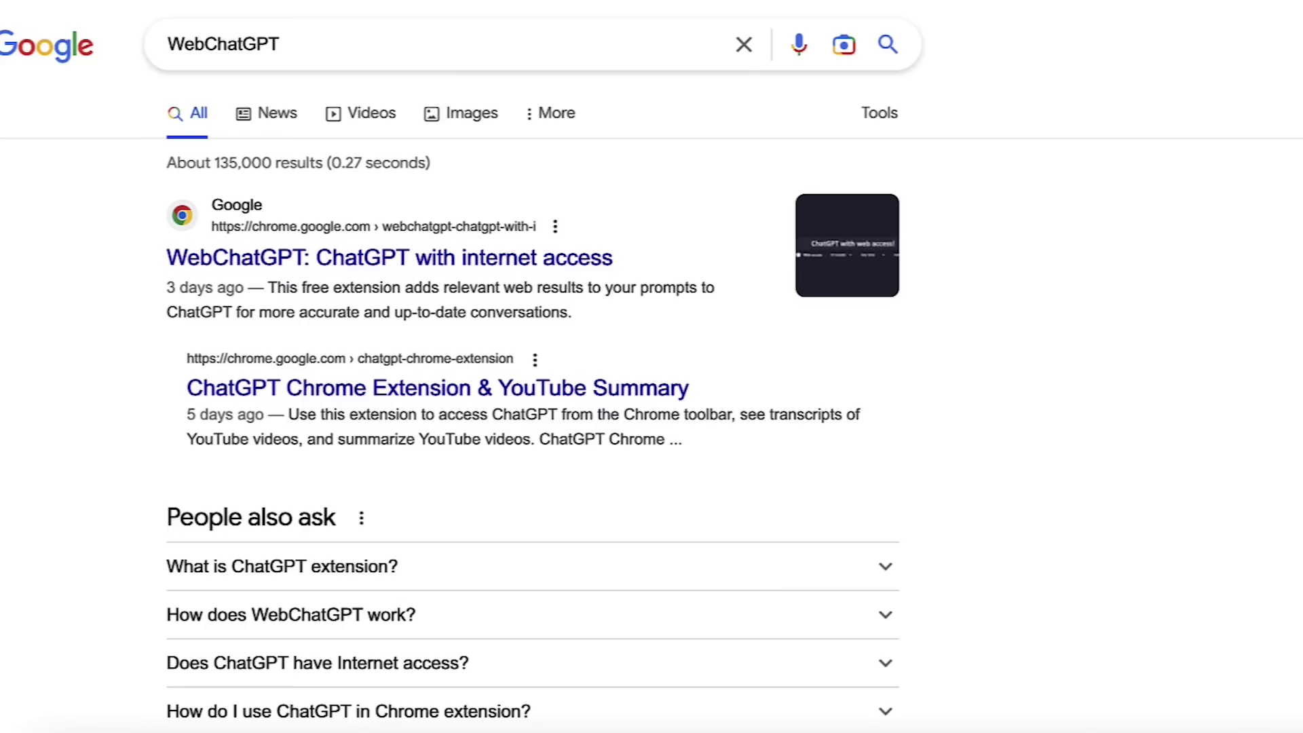
pyautogui.click(403, 261)
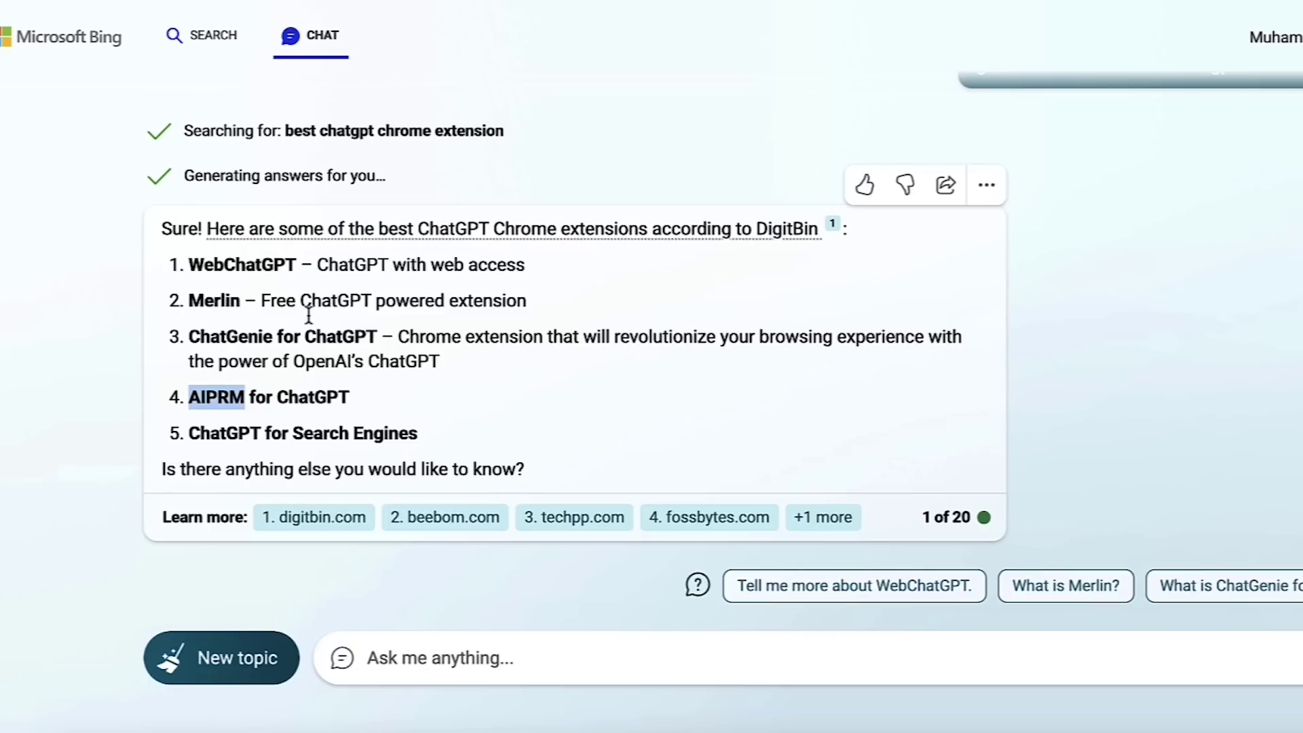
# Step: Search Google for "merlin ai chrome extension" and open the Chrome Web Store listing of Merlin - ChatGPT Assistant for All Websites
pyautogui.doubleClick(217, 308)
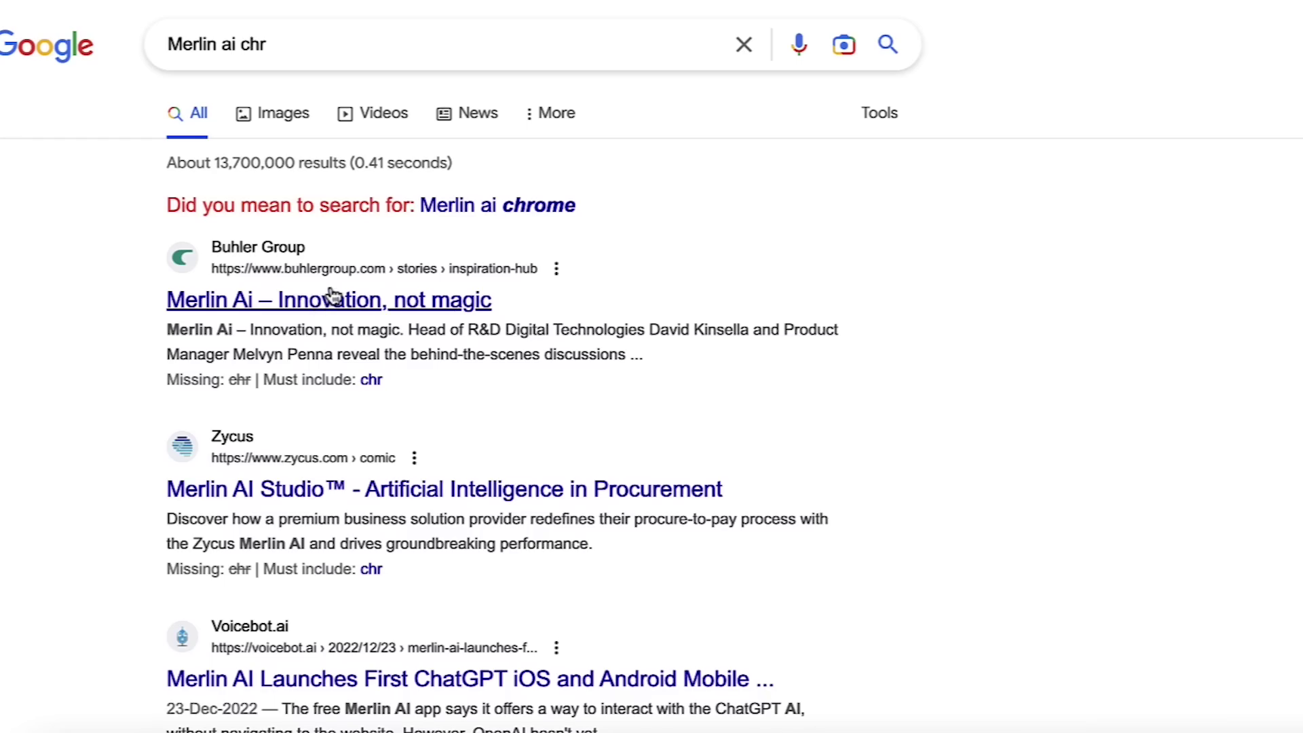
pyautogui.click(340, 55)
pyautogui.write('o')
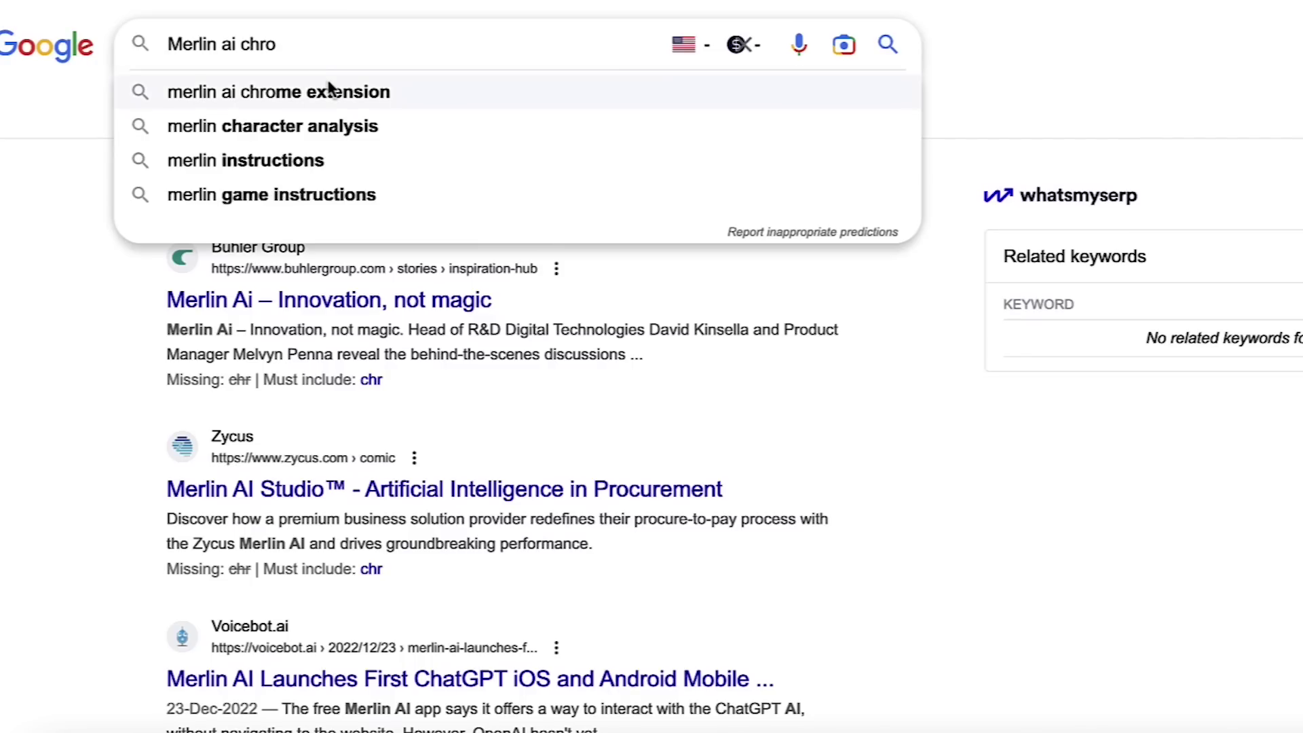
pyautogui.click(326, 92)
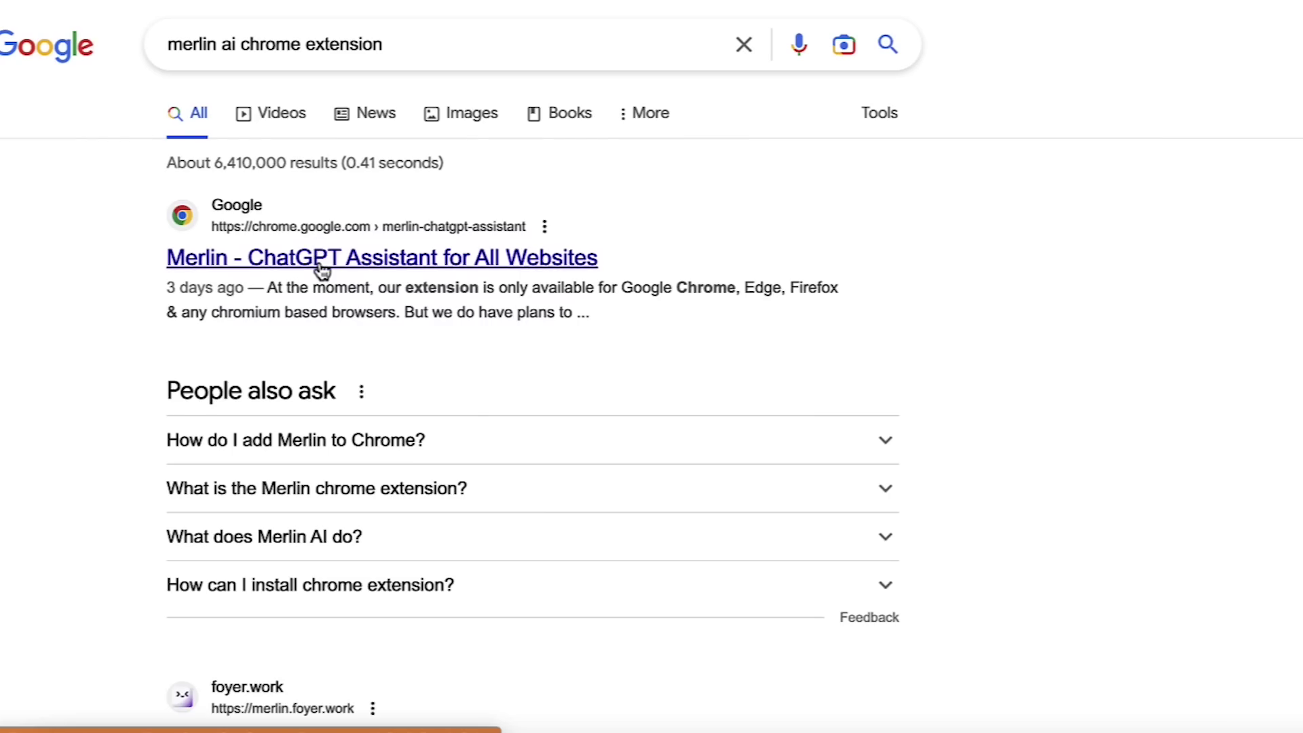
pyautogui.click(322, 270)
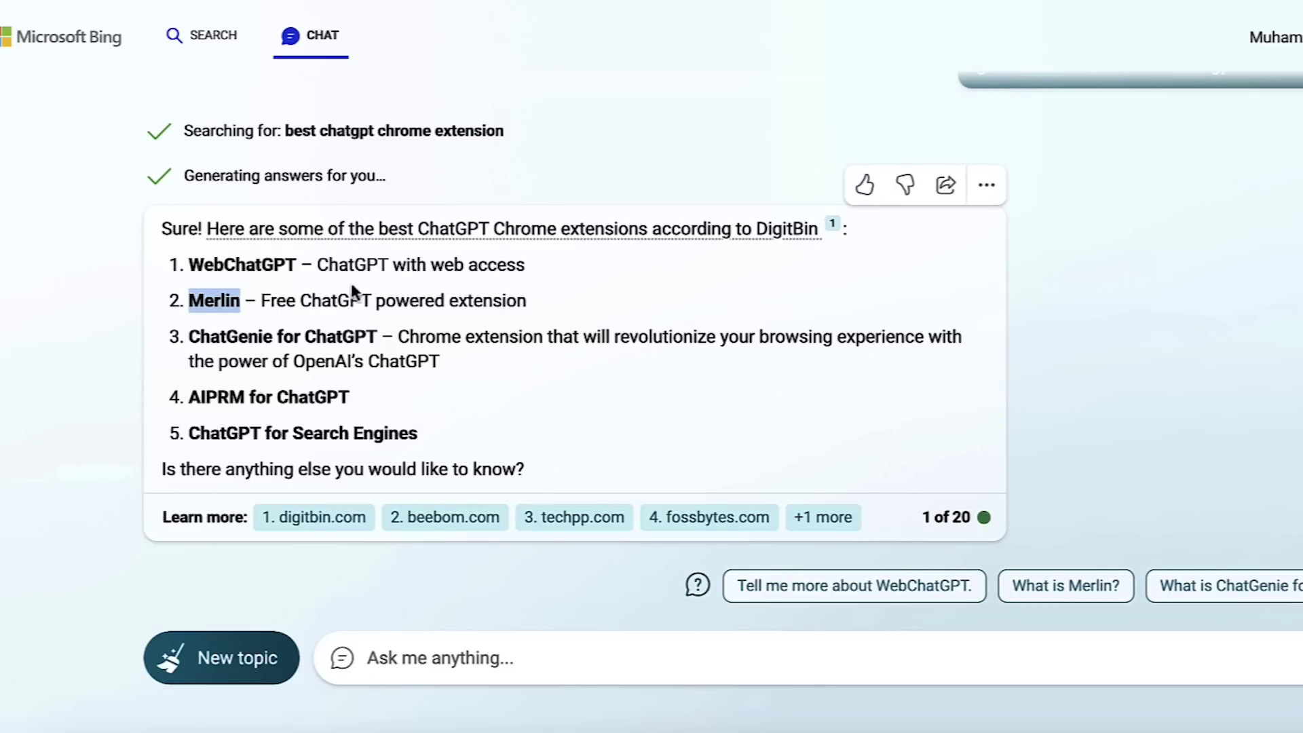
# Step: Copy "AIPRM for ChatGPT" from the Bing answer, search the Chrome Web Store for it and open its listing
pyautogui.moveTo(192, 397); pyautogui.dragTo(355, 404)
pyautogui.hotkey('ctrl', 'c')
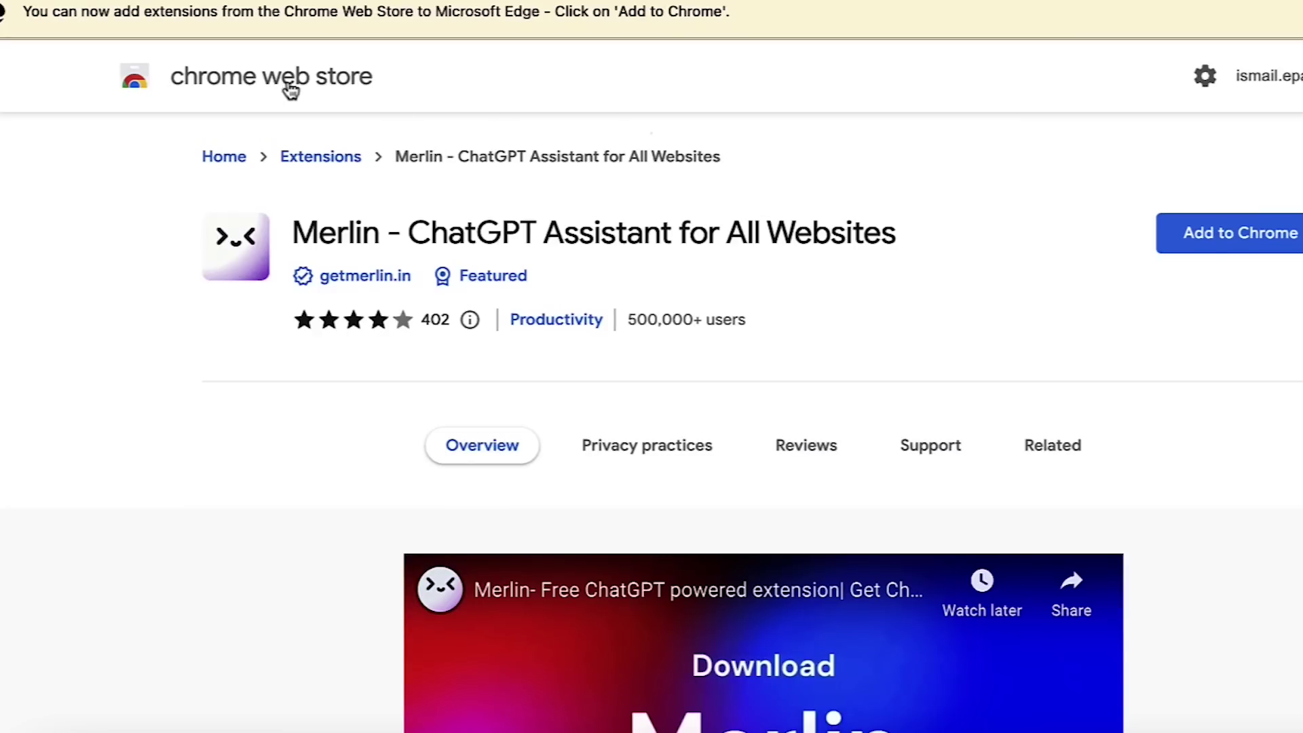
pyautogui.click(216, 160)
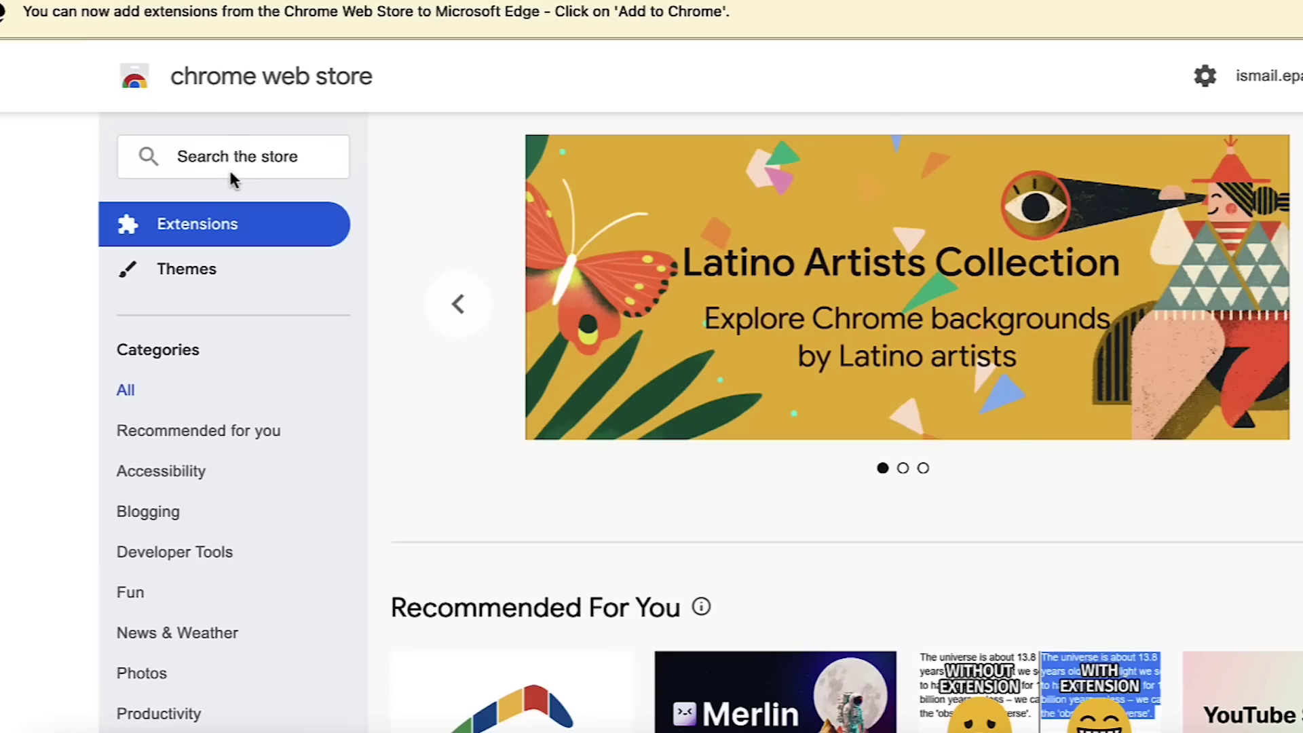
pyautogui.click(232, 173)
pyautogui.hotkey('ctrl', 'v')
pyautogui.press('Return')
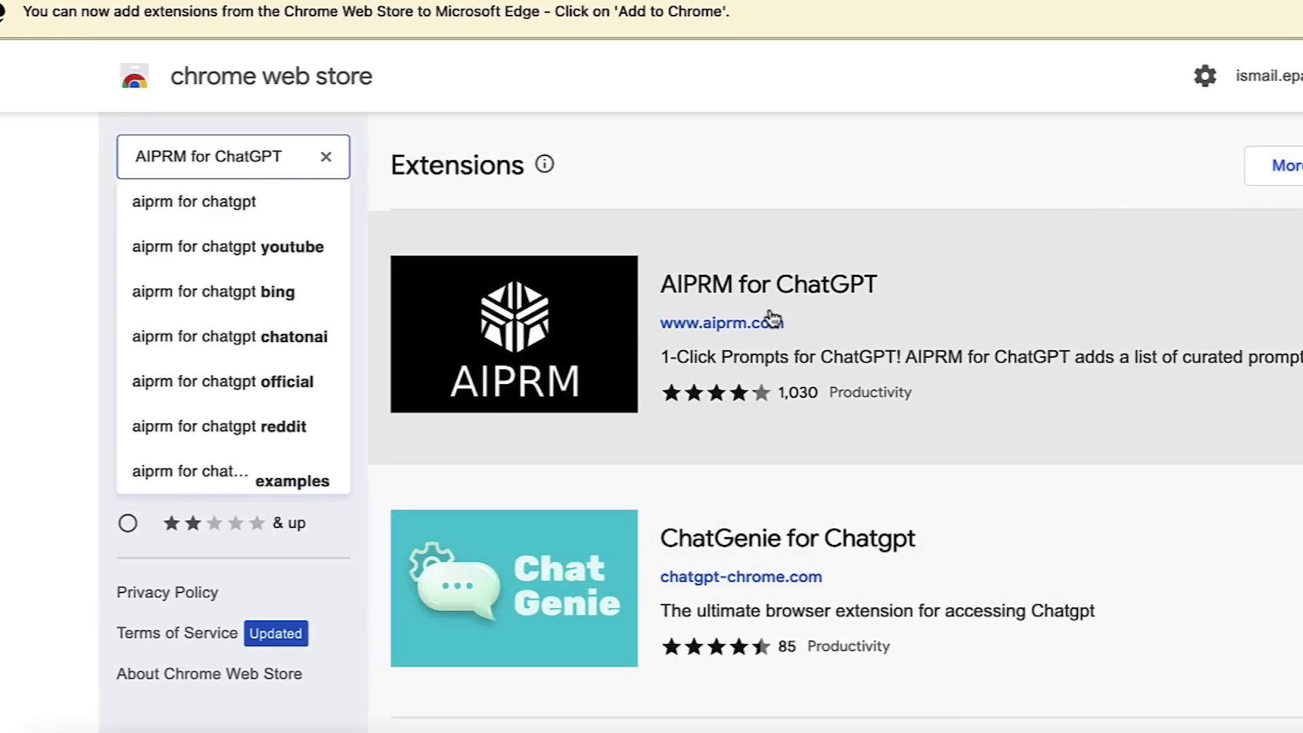
pyautogui.click(712, 408)
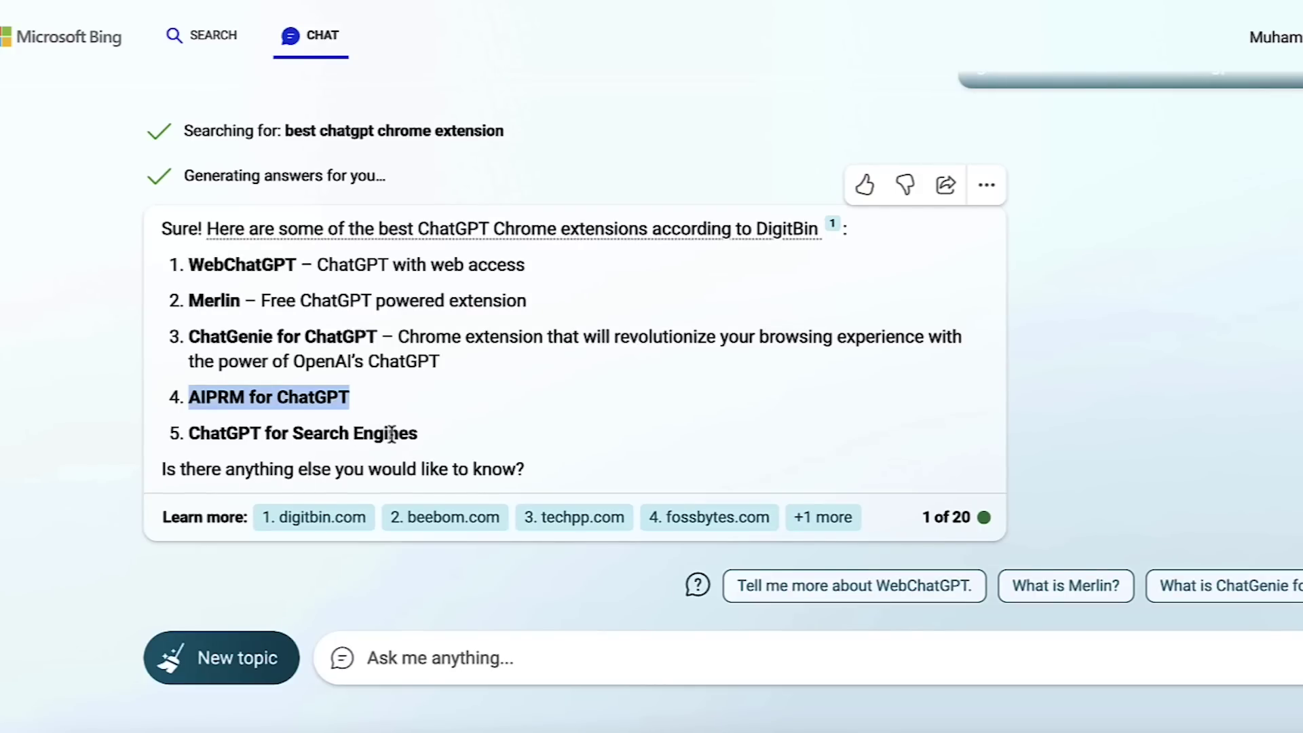
# Step: Copy the whole list of ChatGPT extensions in the Bing answer, from WebChatGPT to ChatGPT for Search Engines
pyautogui.click(392, 434)
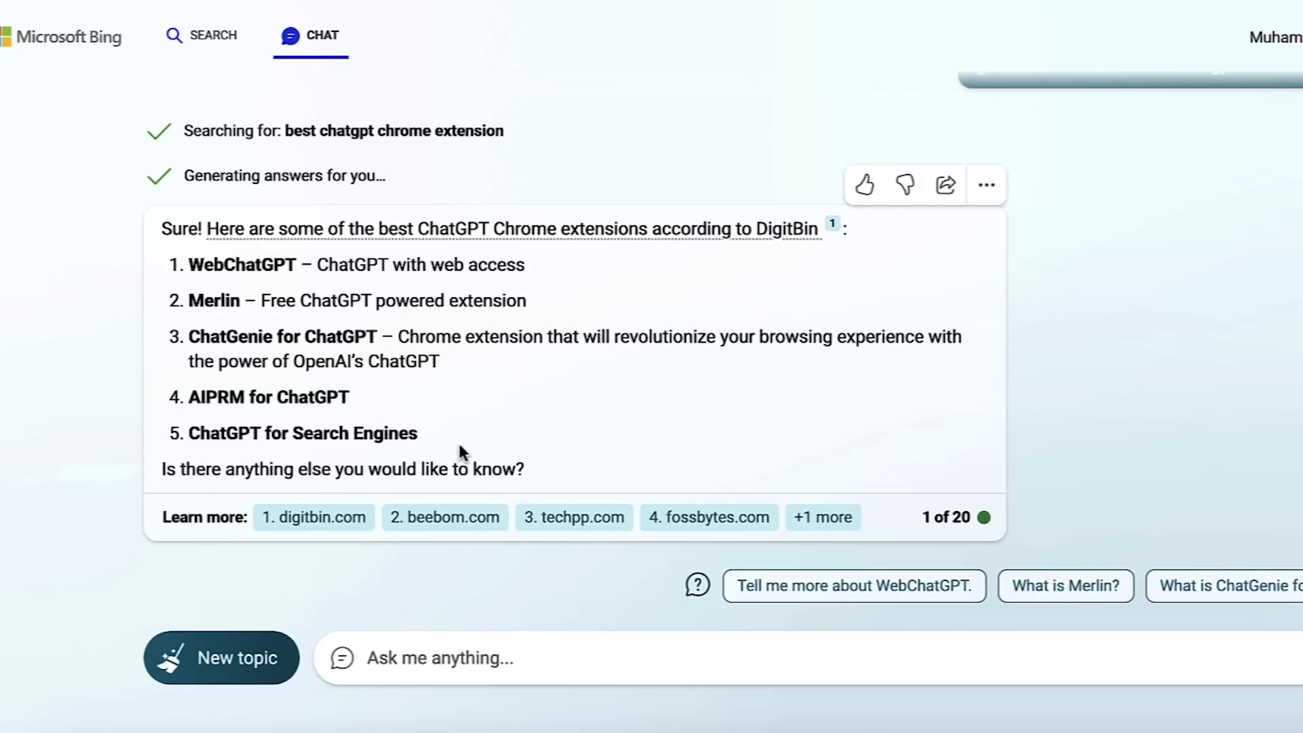
pyautogui.moveTo(458, 441); pyautogui.dragTo(109, 253)
pyautogui.hotkey('ctrl', 'c')
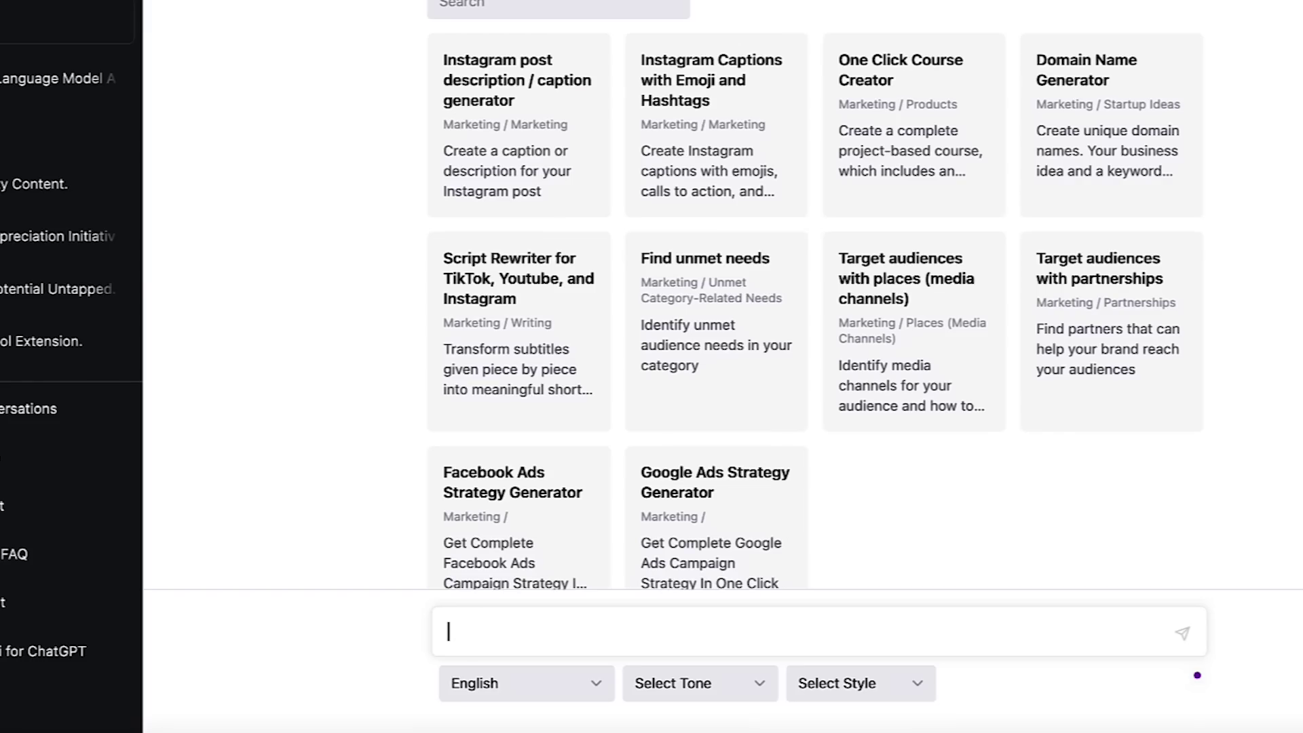
# Step: In ChatGPT, filter the RankNow.ai prompts by topic SEO and the word "article", and choose the SEO-optimized article with FAQs prompt
pyautogui.scroll(5, 197, 312)
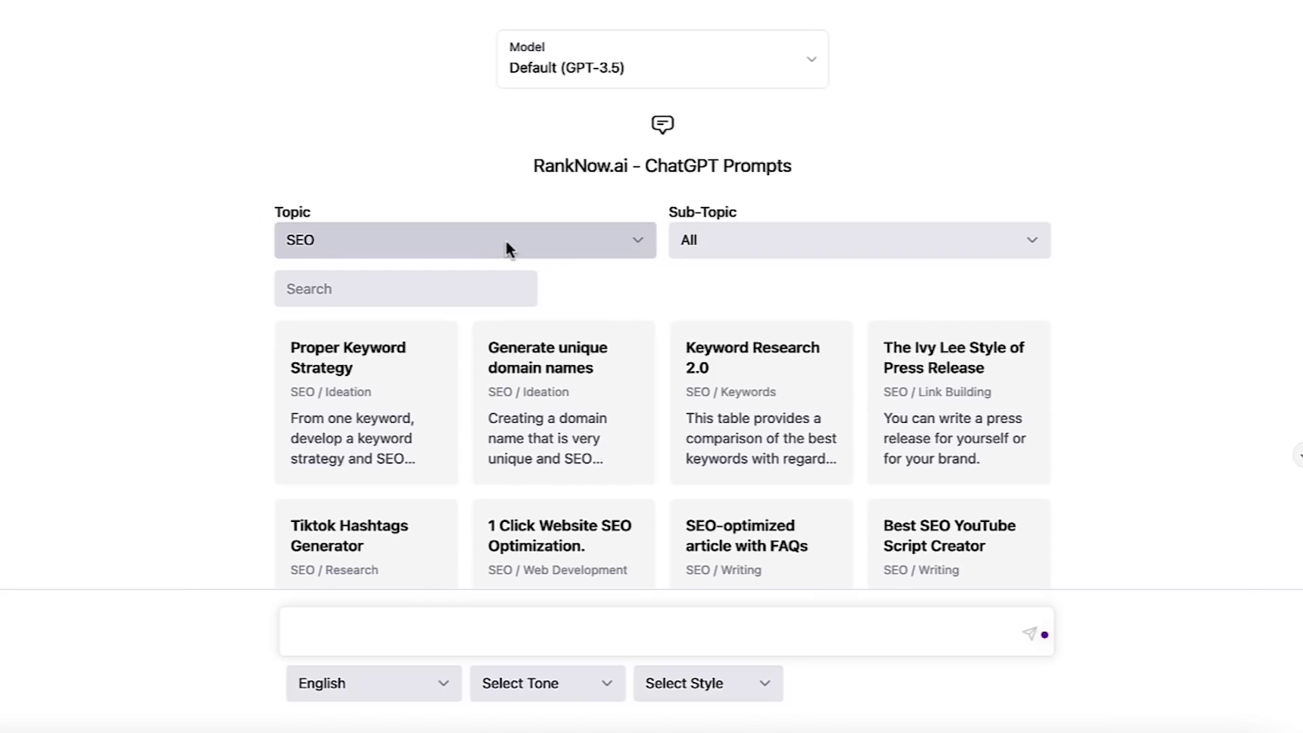
pyautogui.click(457, 303)
pyautogui.write('article')
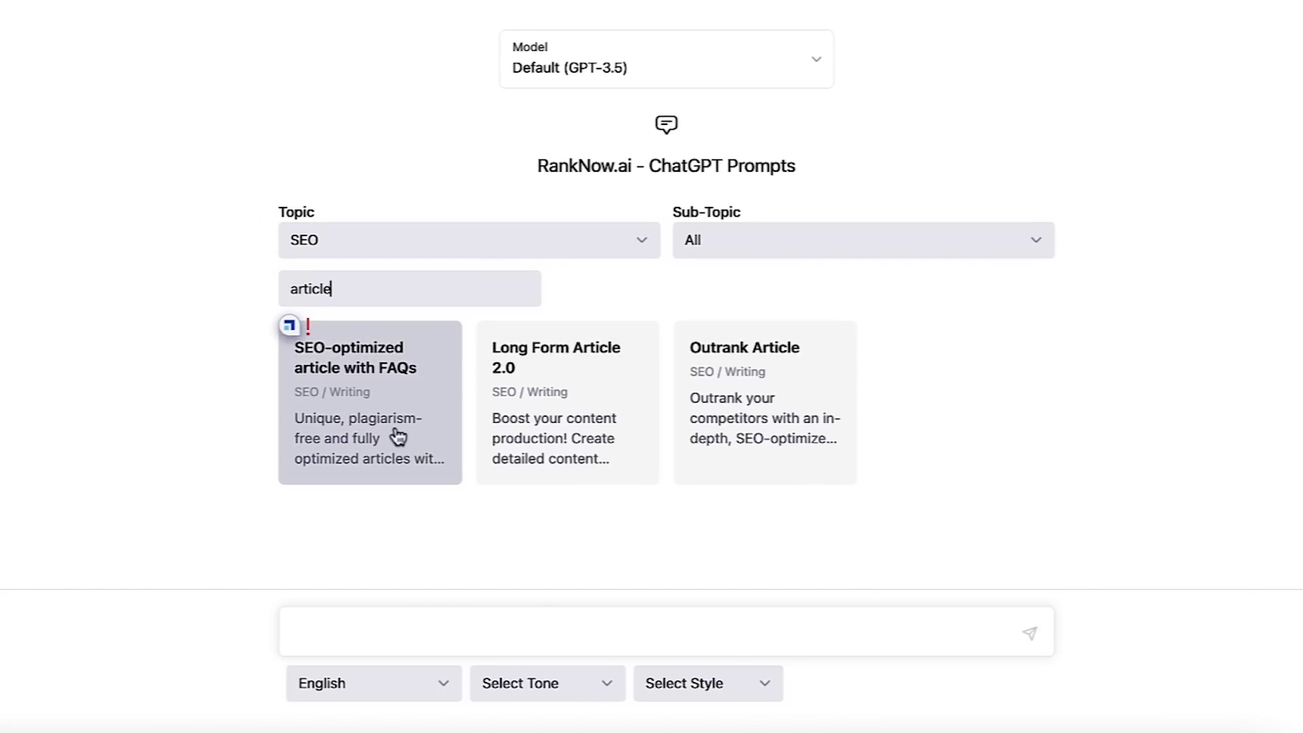
pyautogui.click(394, 425)
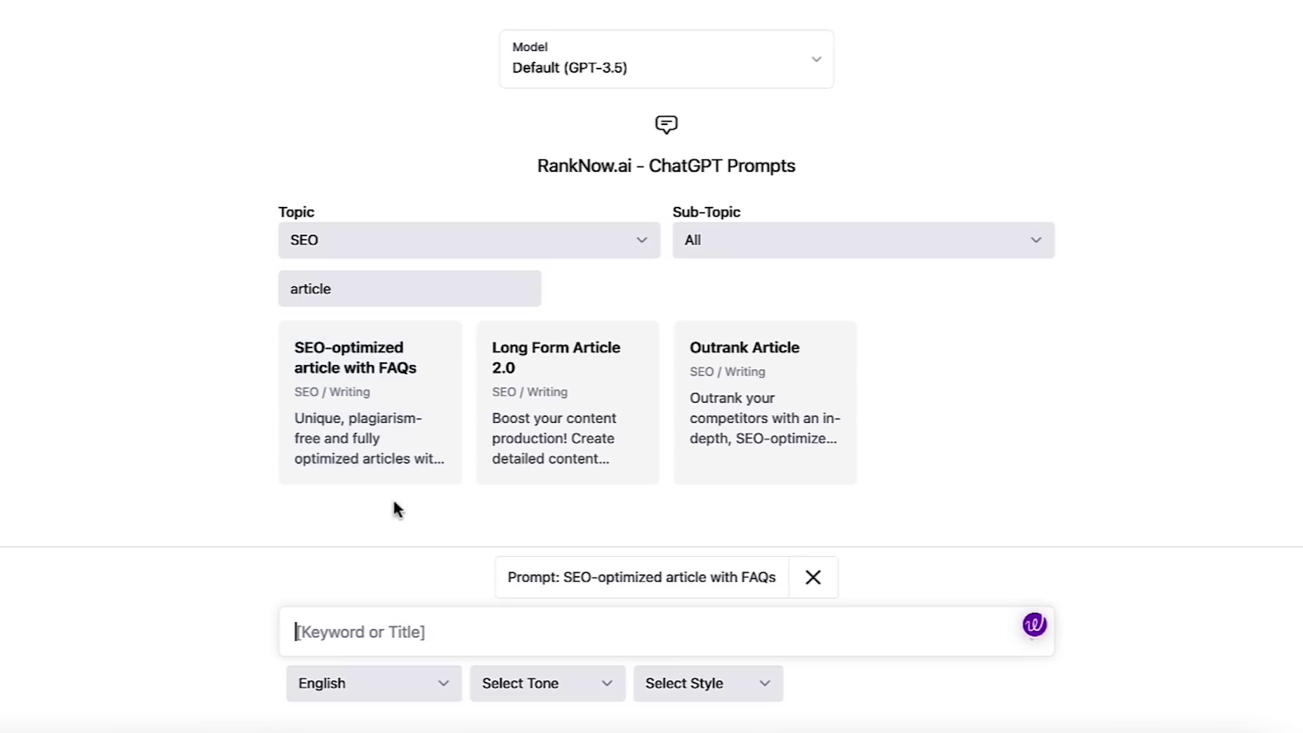
# Step: Submit the prompt with the title "best chatgpt chrome extension." followed on a new line by the copied extension list
pyautogui.click(428, 632)
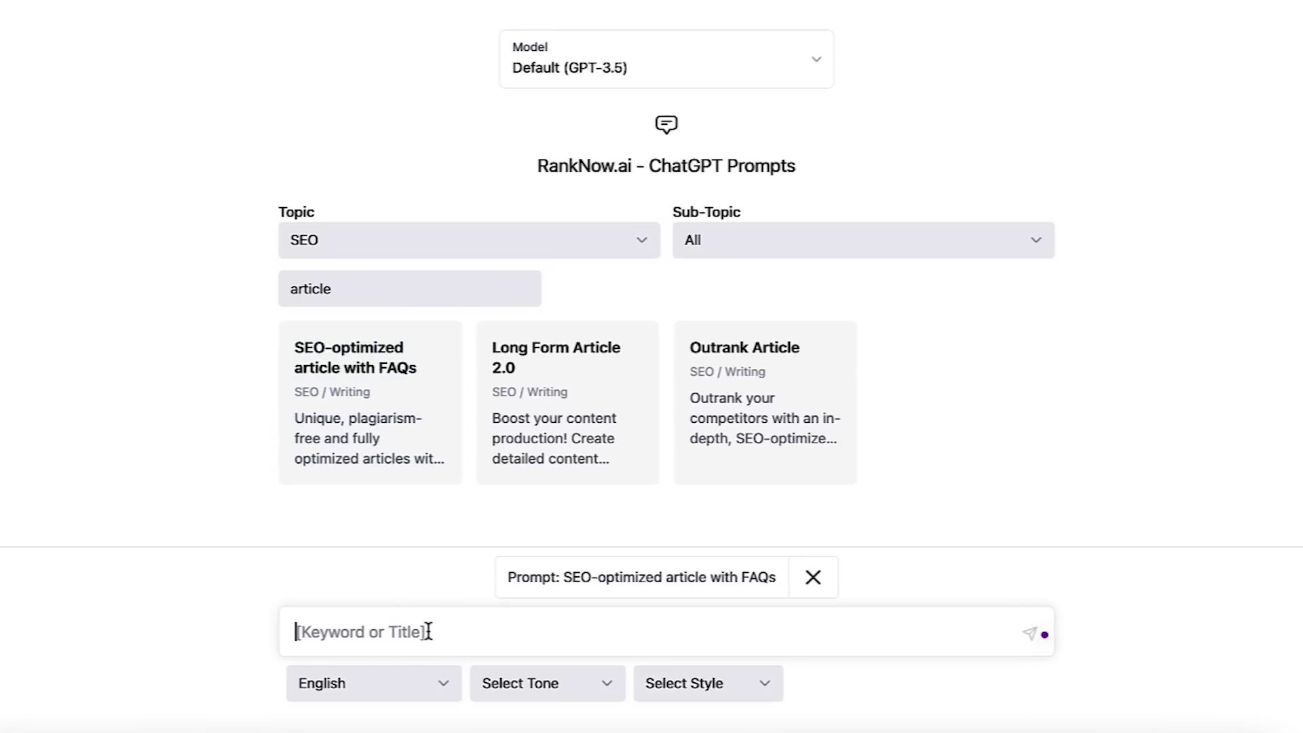
pyautogui.write('best chatgpt chrome extensio')
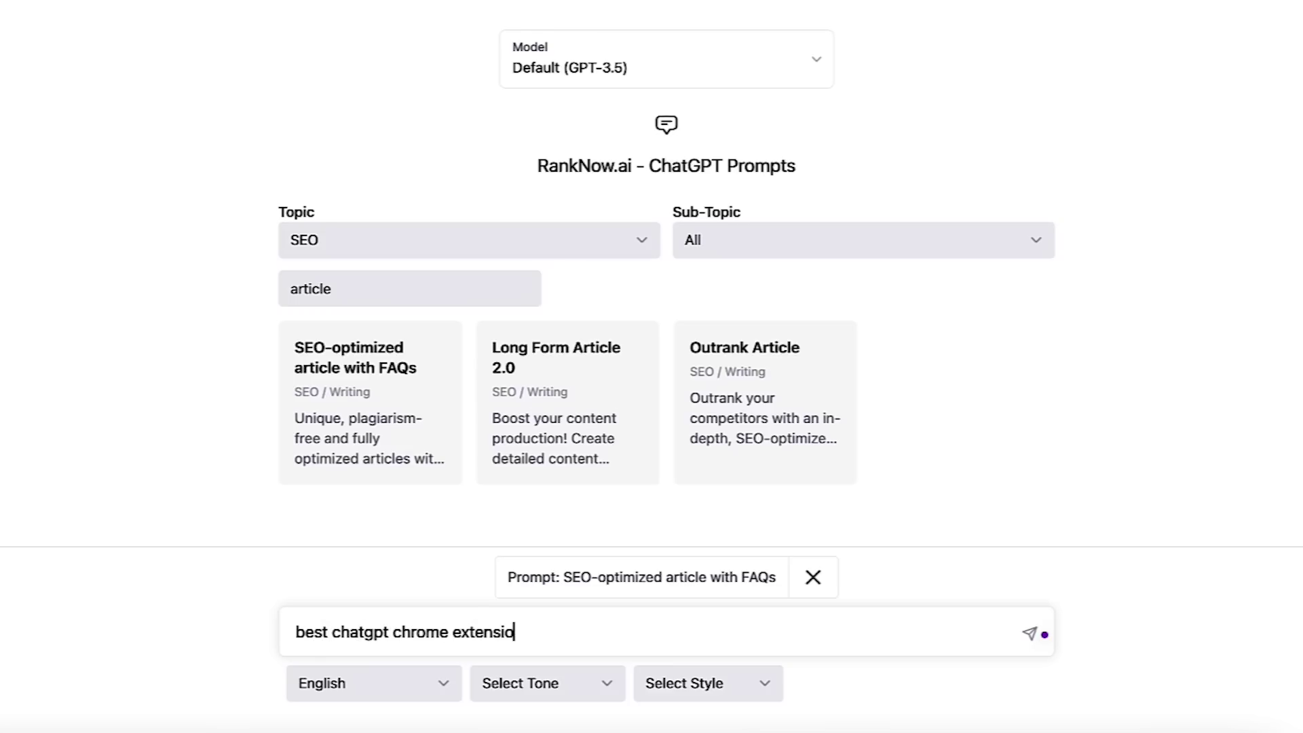
pyautogui.write('n.')
pyautogui.hotkey('shift', 'Return')
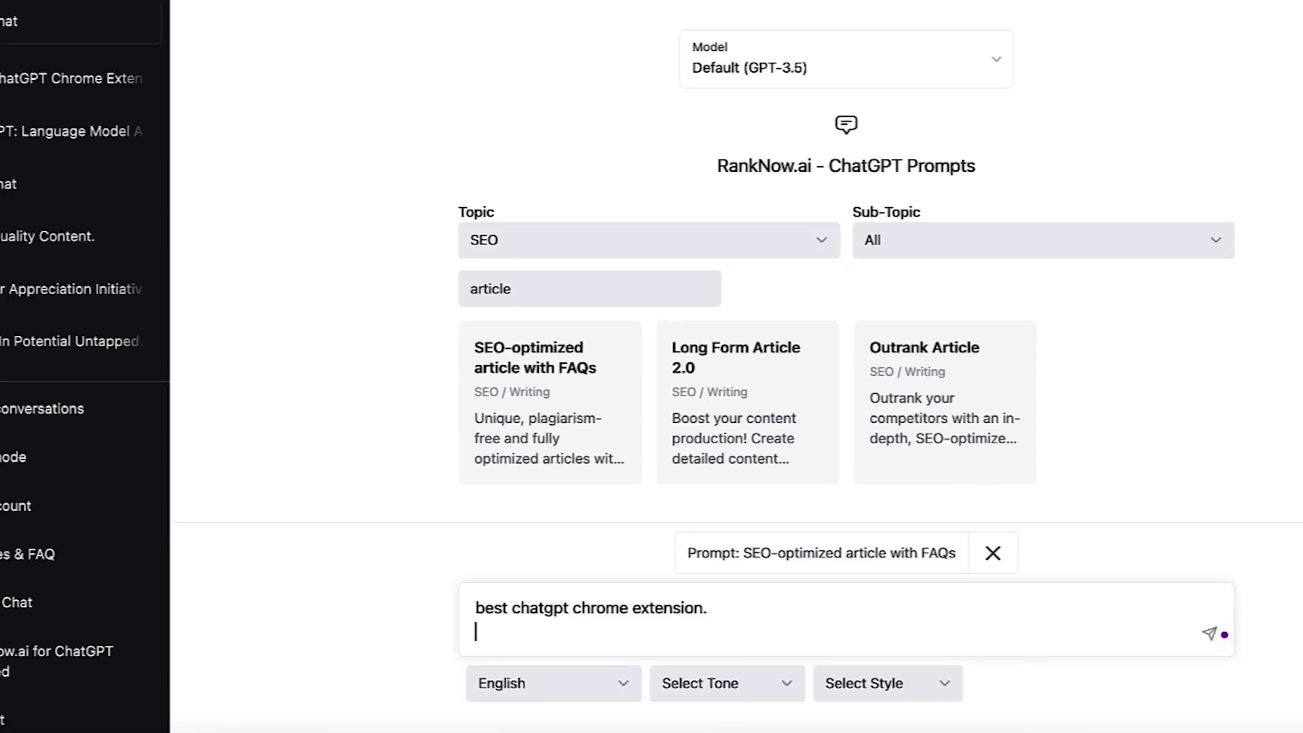
pyautogui.hotkey('ctrl', 'v')
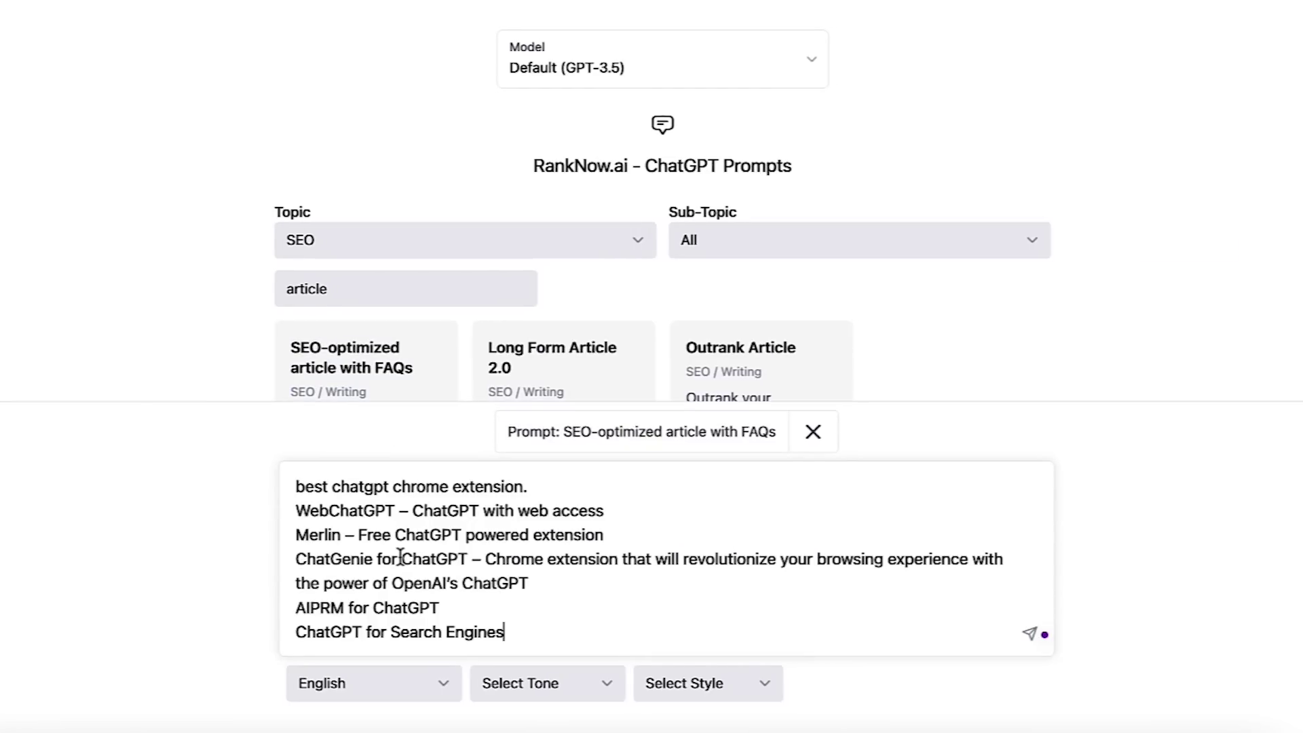
pyautogui.press('Return')
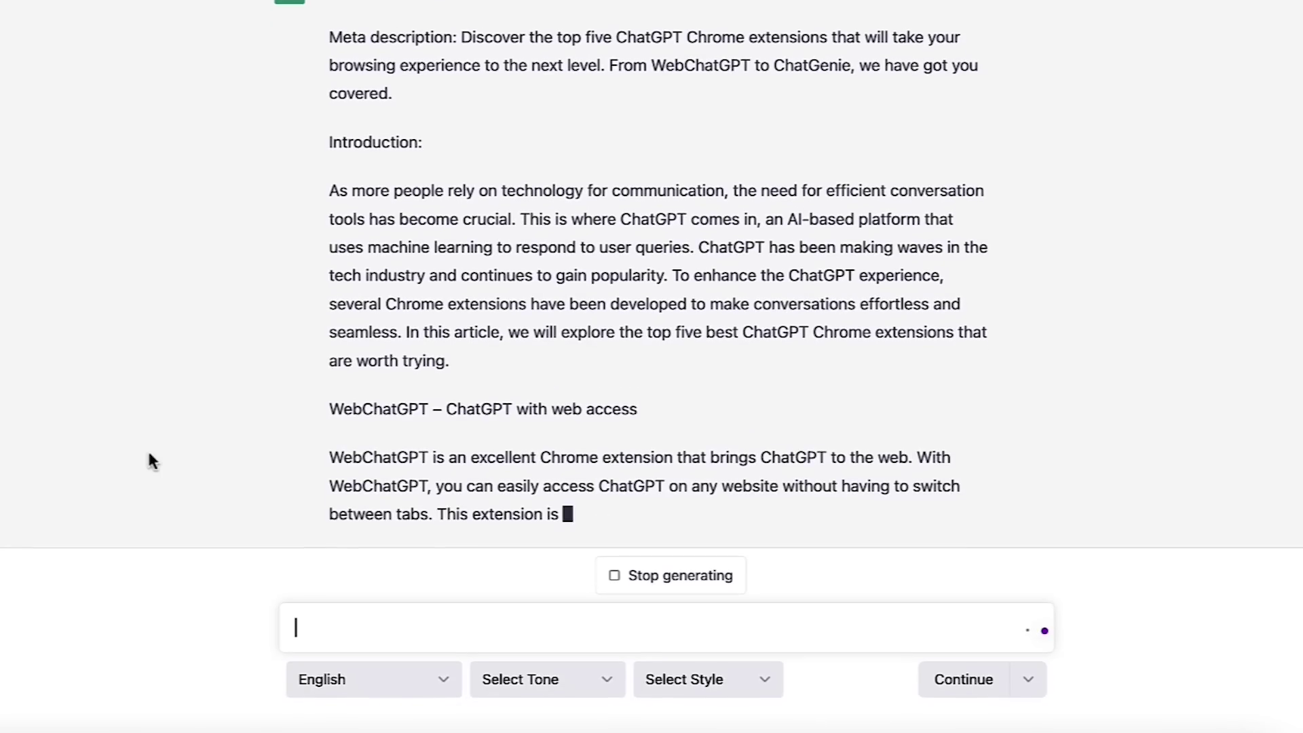
# Step: Review the generated article from its title and meta description through each extension's section and feature list to the conclusion
pyautogui.scroll(3, 150, 454)
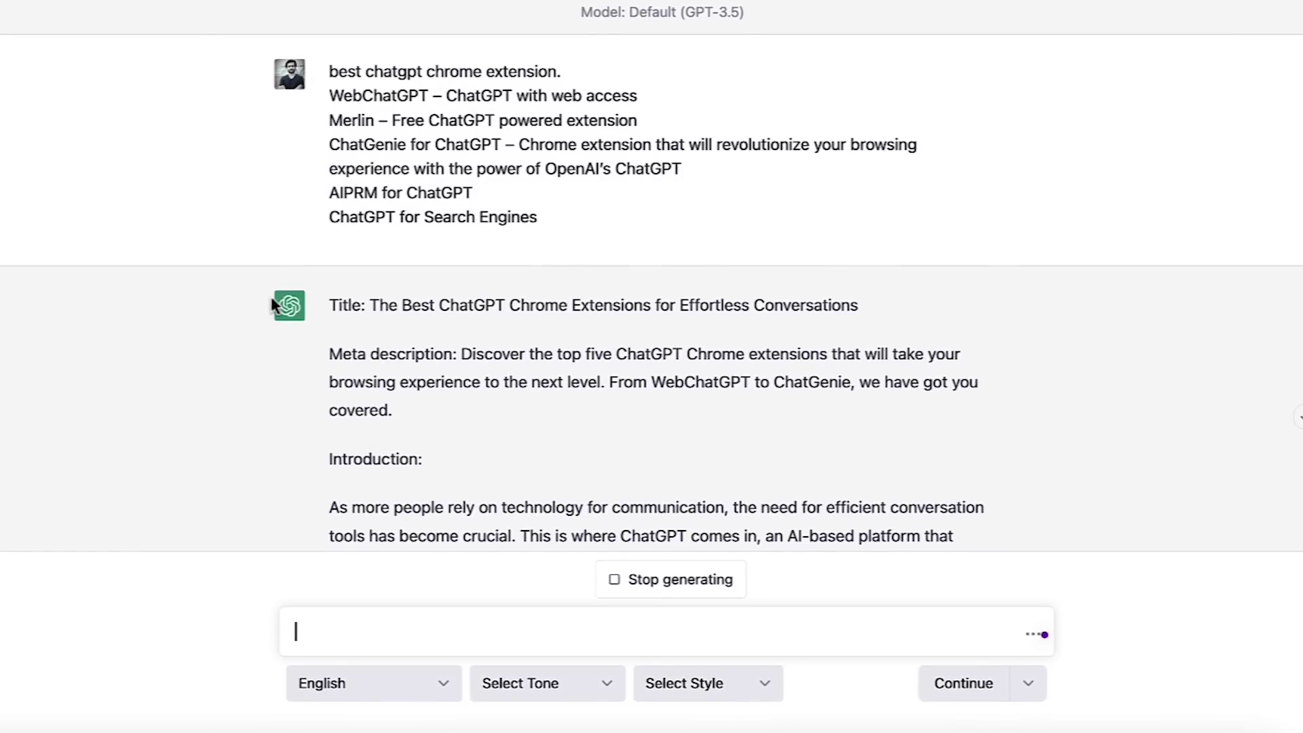
pyautogui.scroll(10, 296, 278)
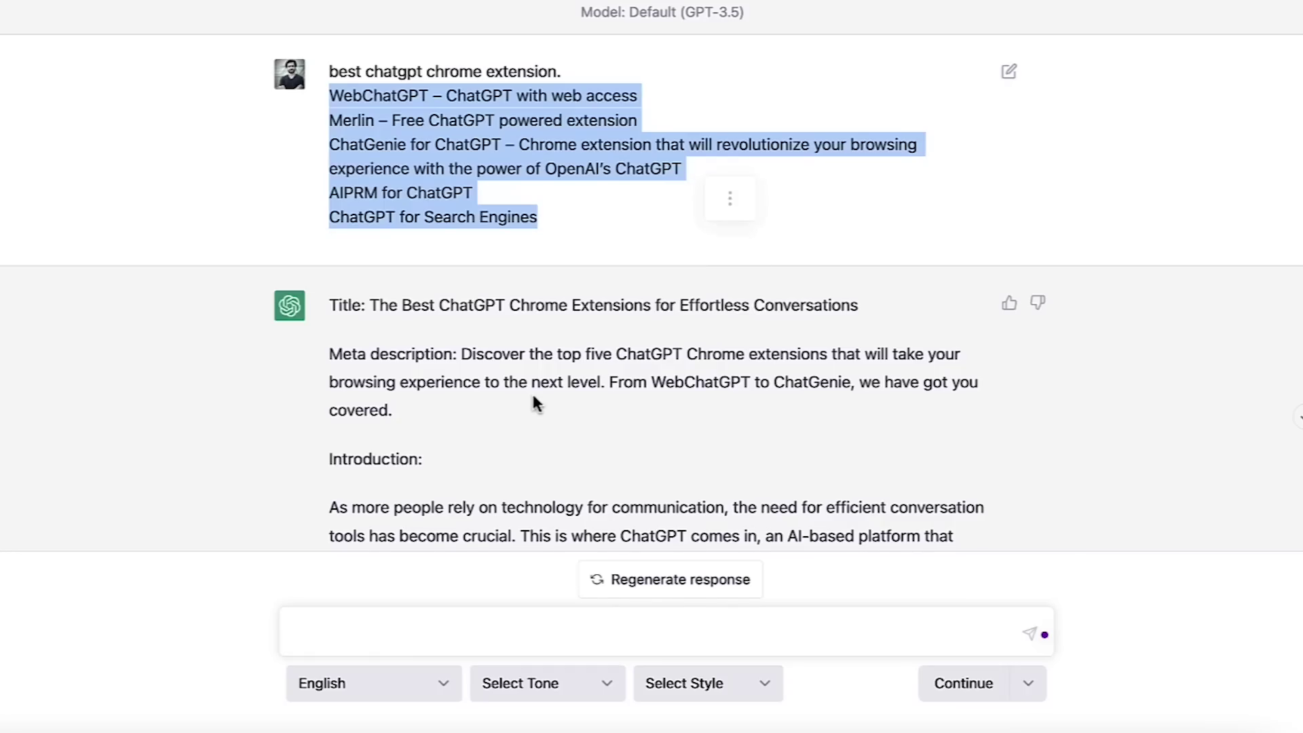
pyautogui.scroll(-5, 532, 393)
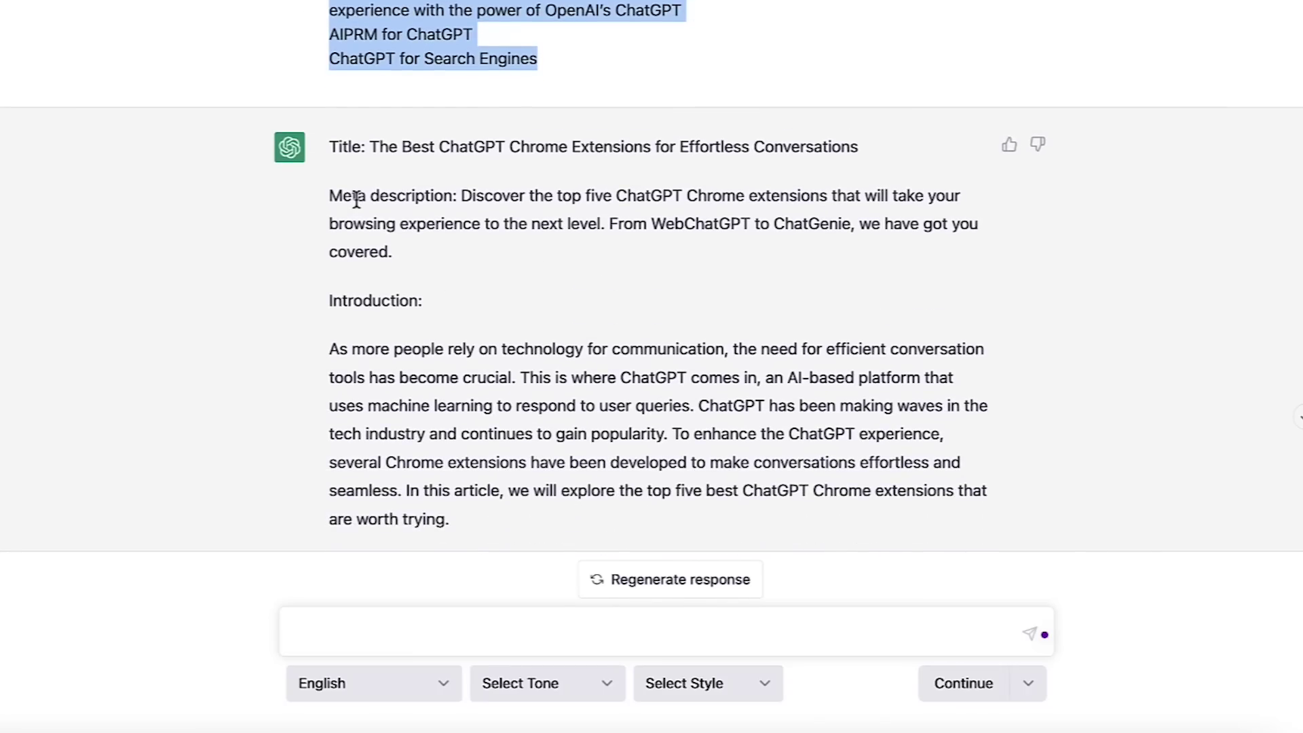
pyautogui.scroll(-3, 356, 200)
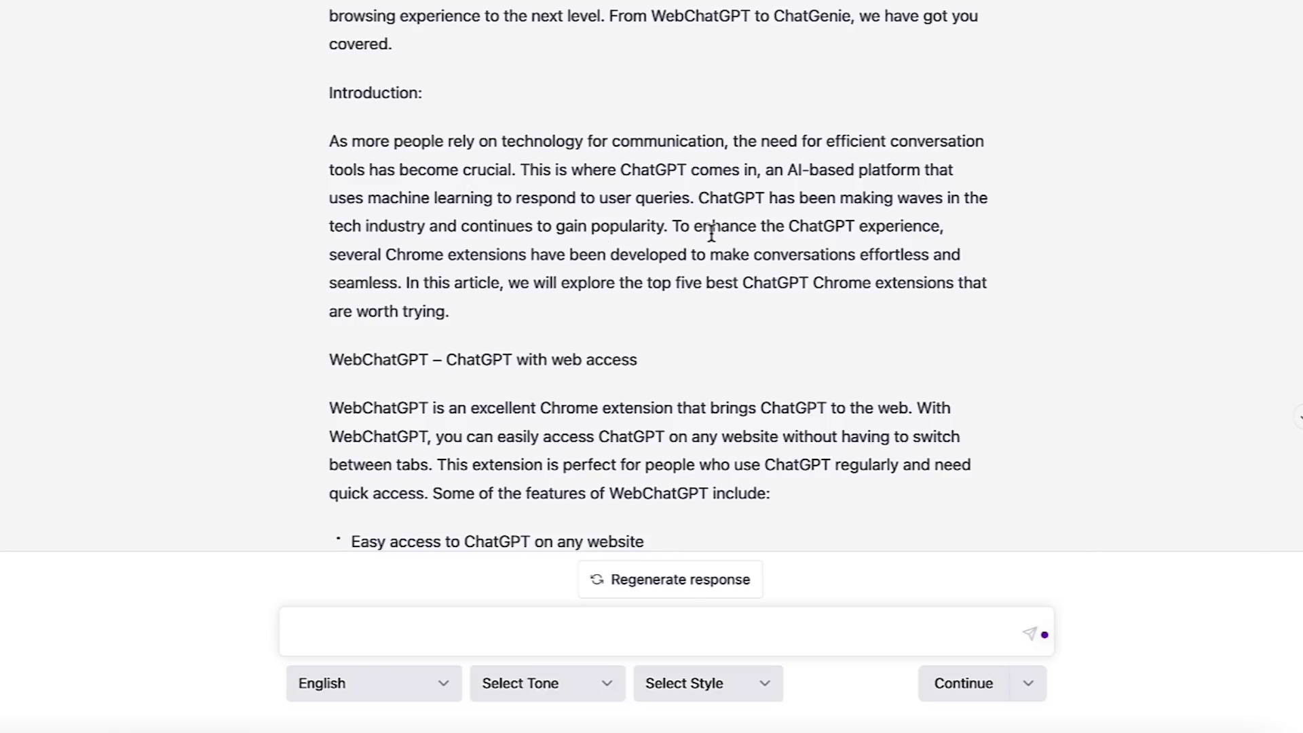
pyautogui.scroll(-7, 698, 239)
pyautogui.scroll(3, 545, 169)
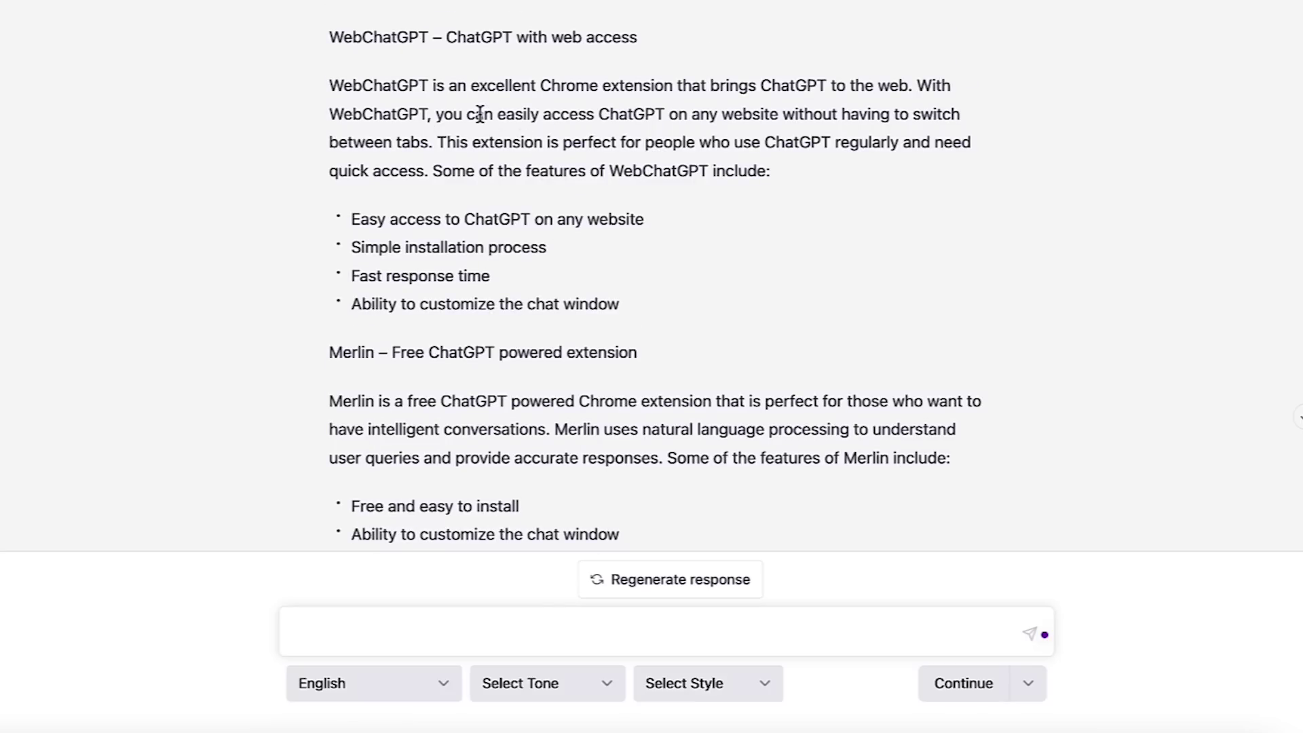
pyautogui.scroll(-2, 480, 114)
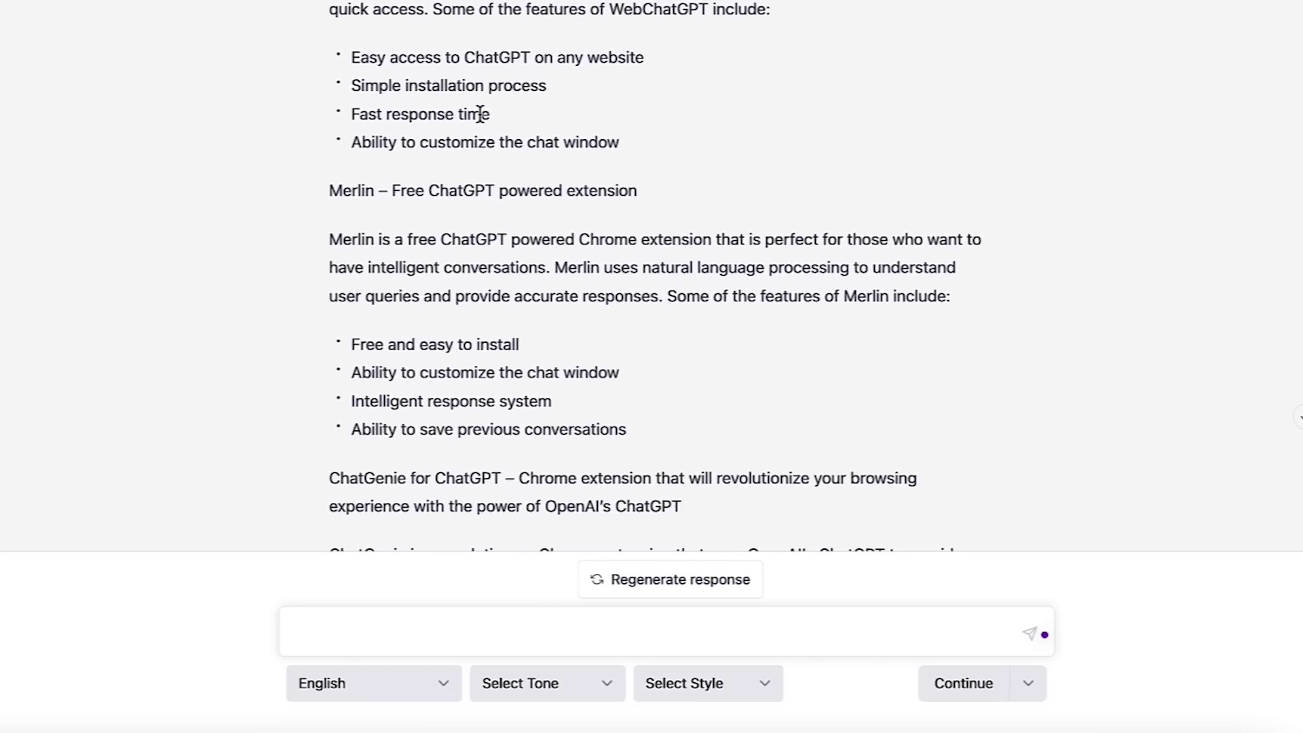
pyautogui.scroll(-2, 480, 117)
pyautogui.scroll(-1, 480, 120)
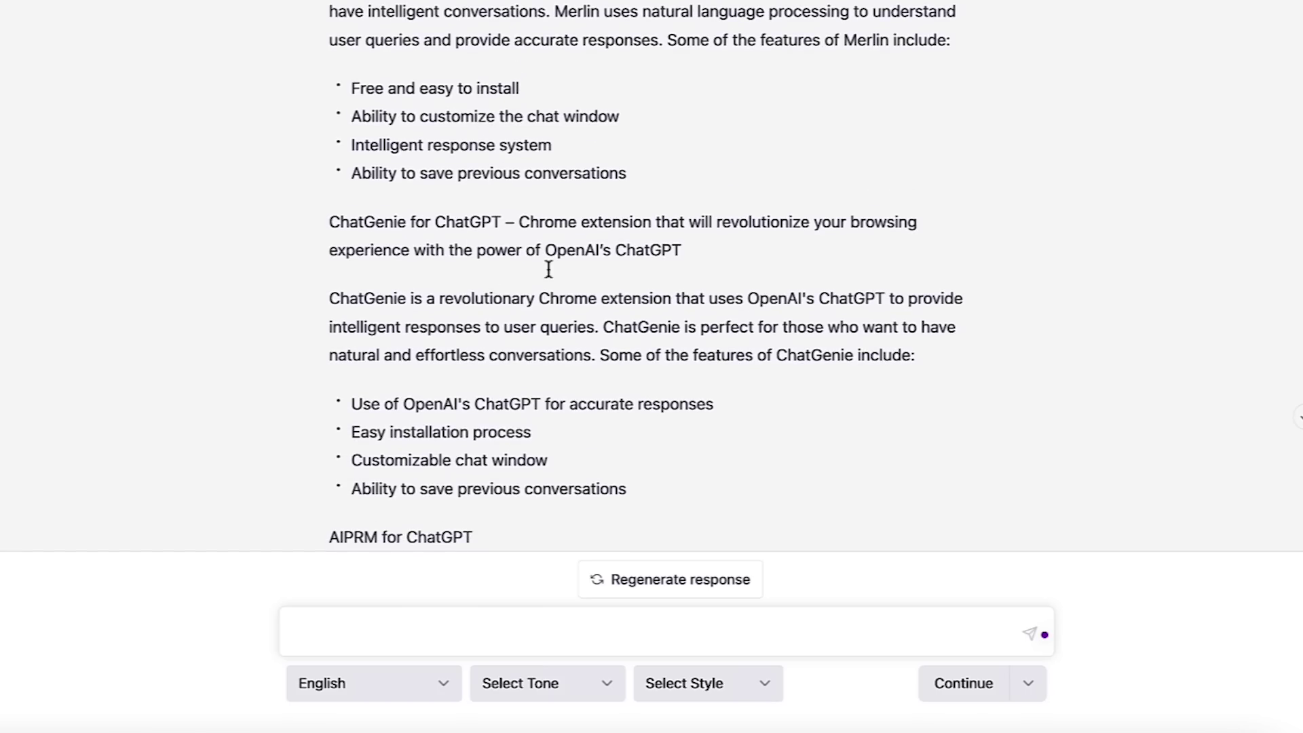
pyautogui.scroll(-6, 499, 316)
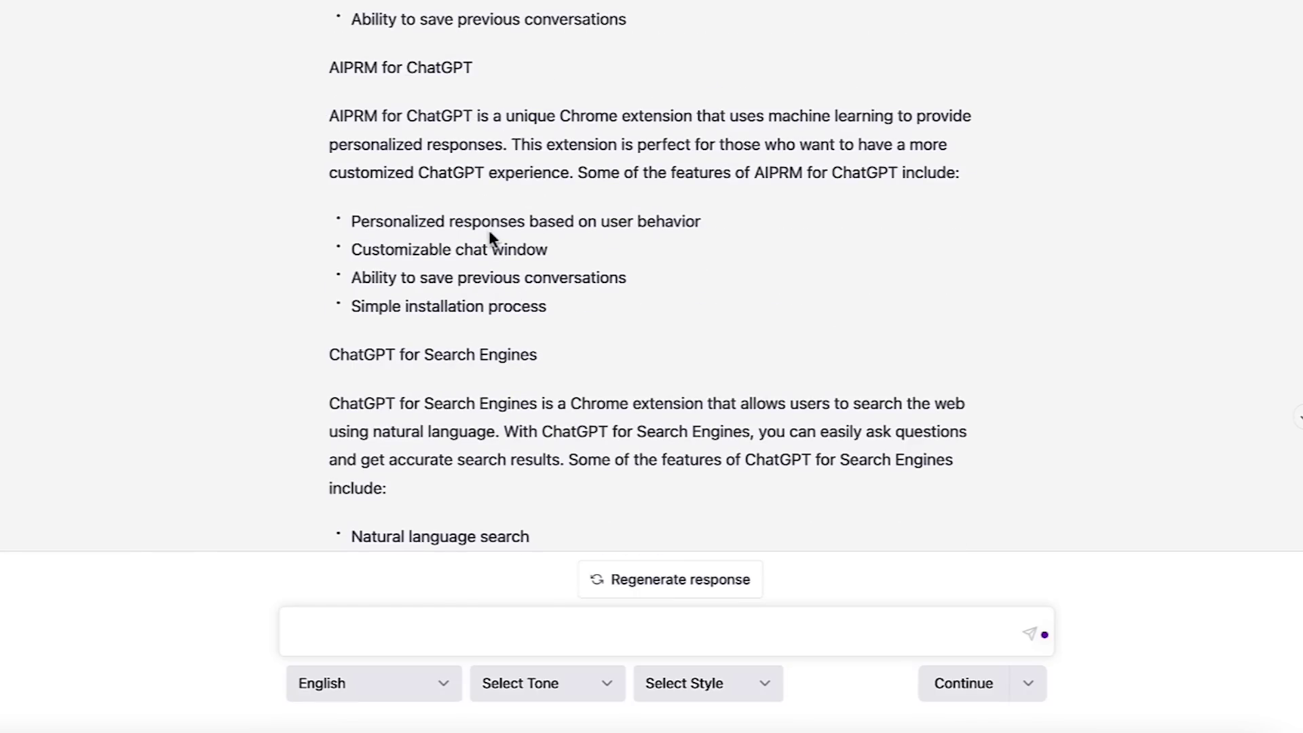
pyautogui.scroll(-2, 489, 233)
pyautogui.scroll(-3, 416, 283)
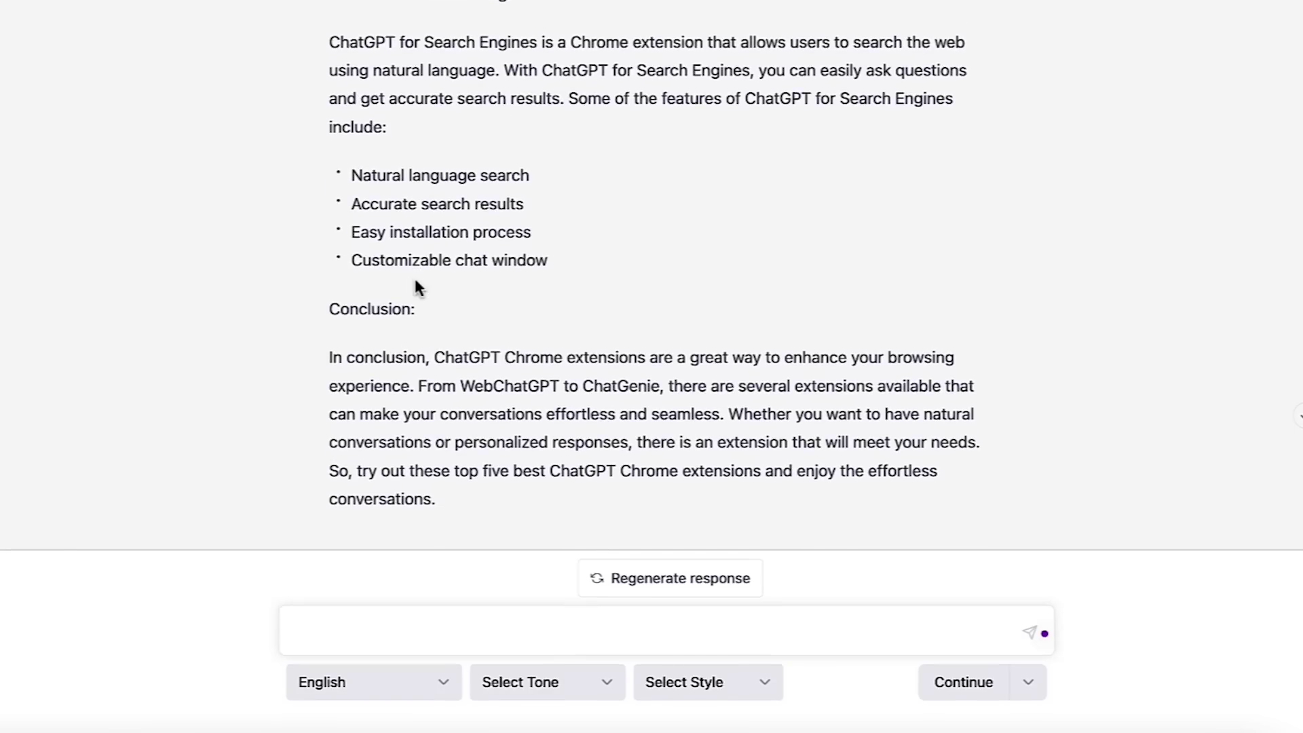
pyautogui.scroll(15, 416, 285)
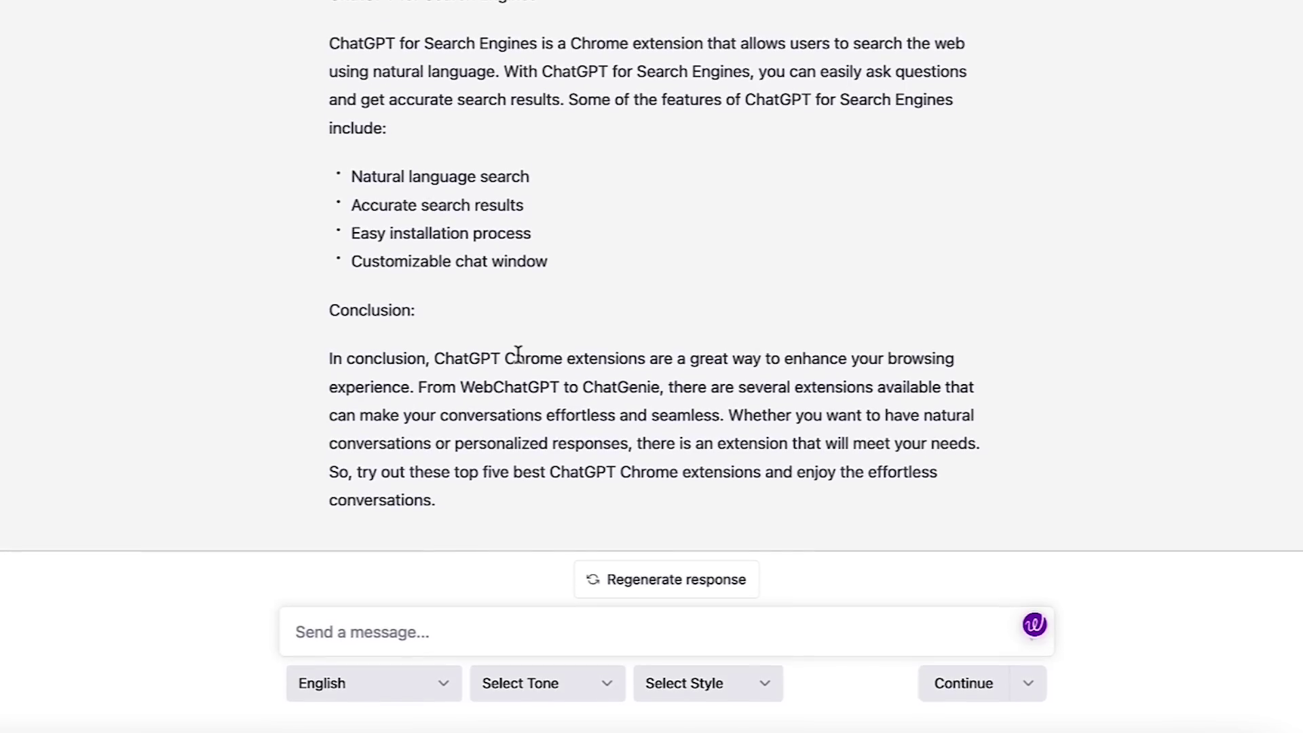
pyautogui.scroll(20, 518, 354)
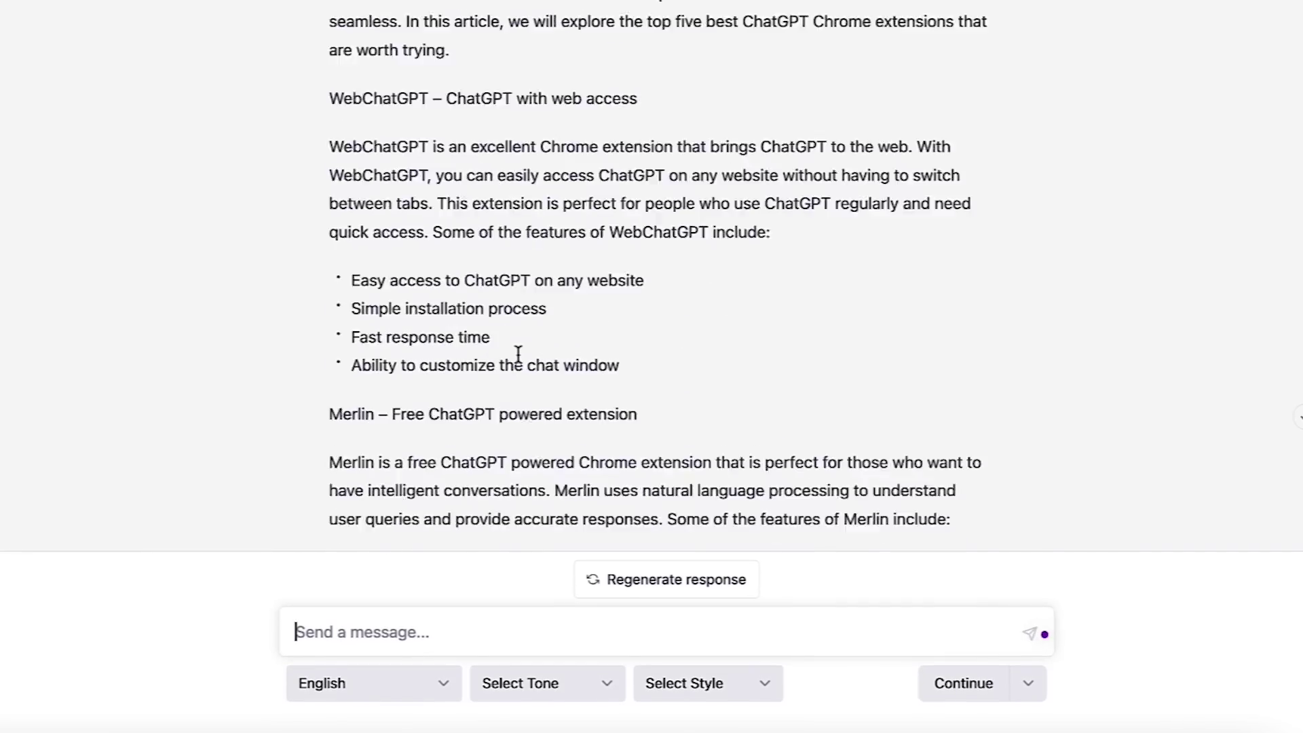
pyautogui.scroll(-20, 518, 357)
pyautogui.scroll(4, 518, 354)
pyautogui.scroll(20, 518, 357)
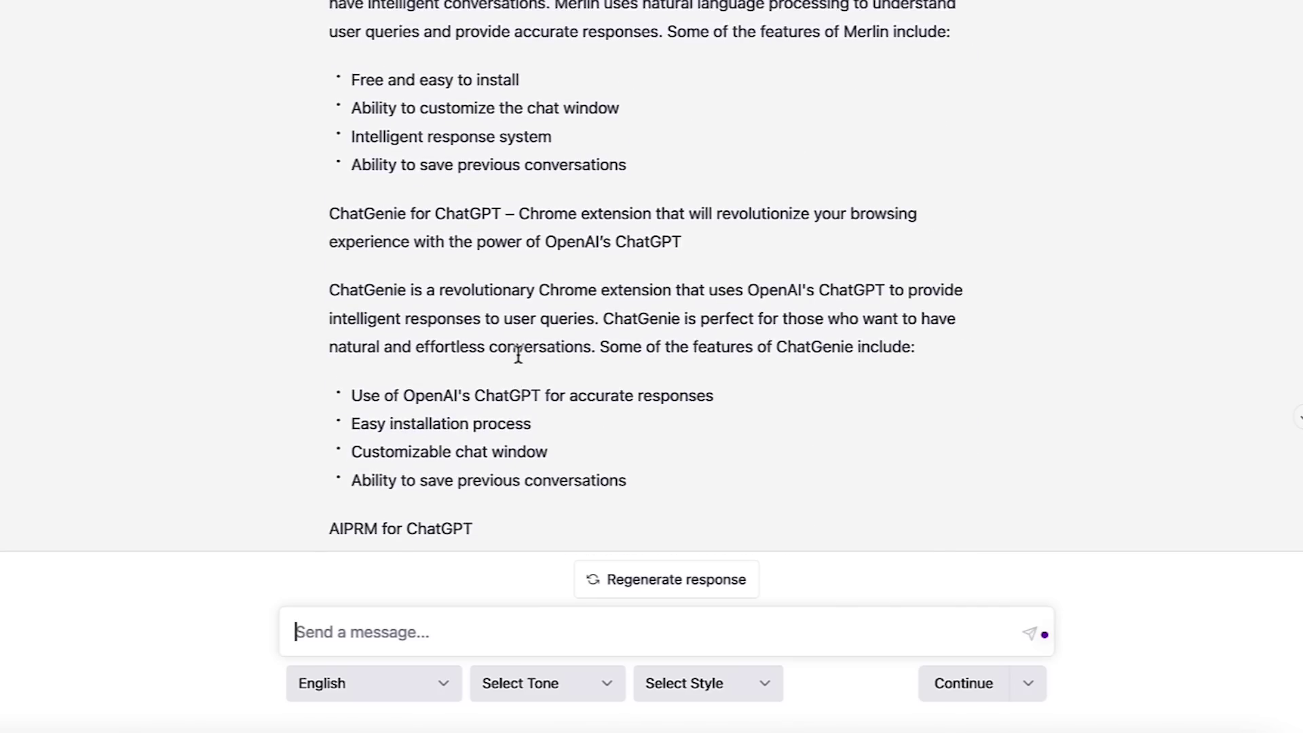
pyautogui.scroll(-8, 459, 310)
pyautogui.scroll(-1, 459, 310)
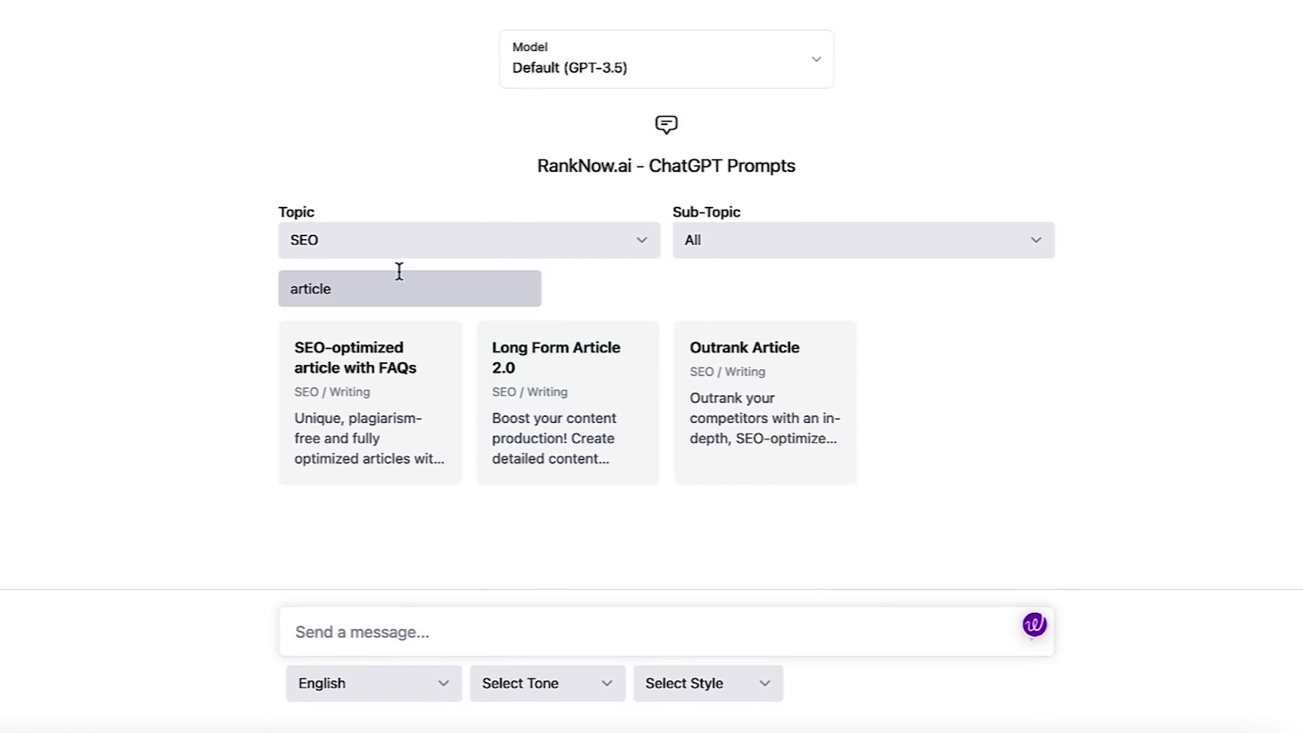
# Step: Filter the SEO prompts by the word "faq" and choose the FAQ Markup Generator + Schema Markup prompt
pyautogui.doubleClick(396, 285)
pyautogui.write('fa')
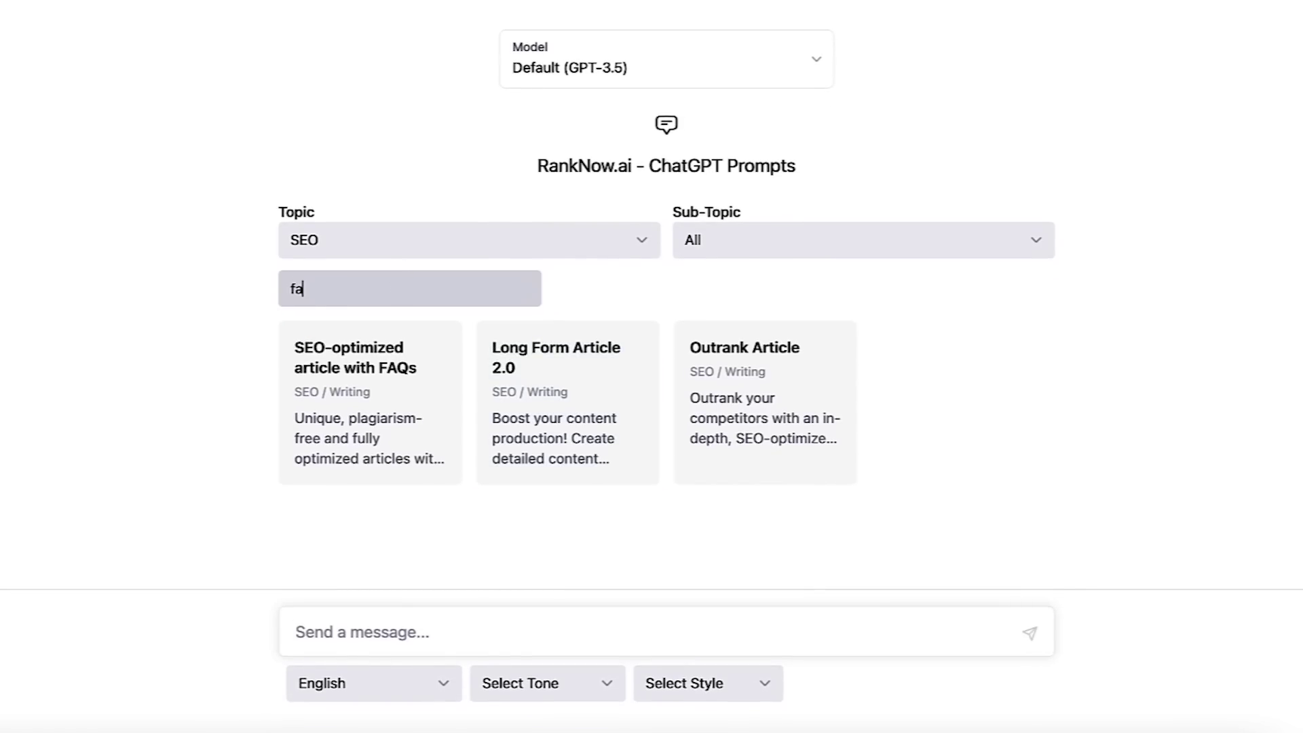
pyautogui.write('q')
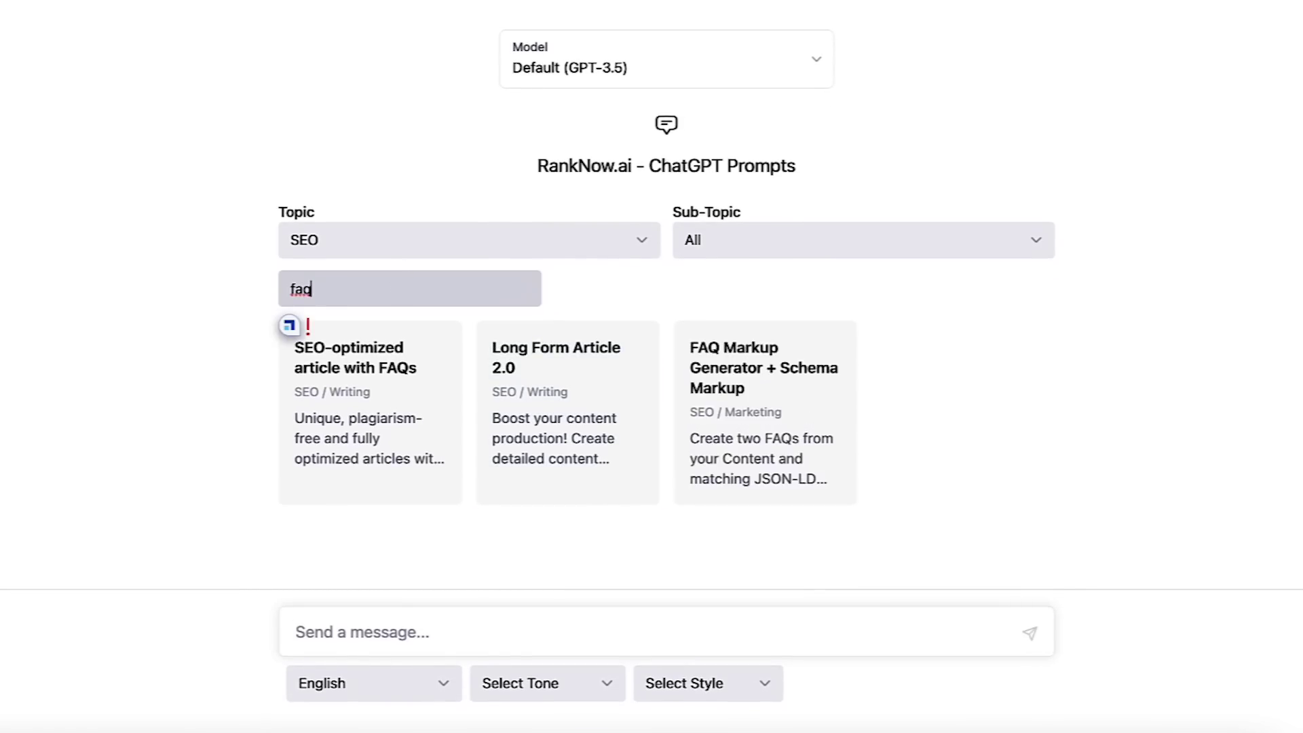
pyautogui.click(798, 412)
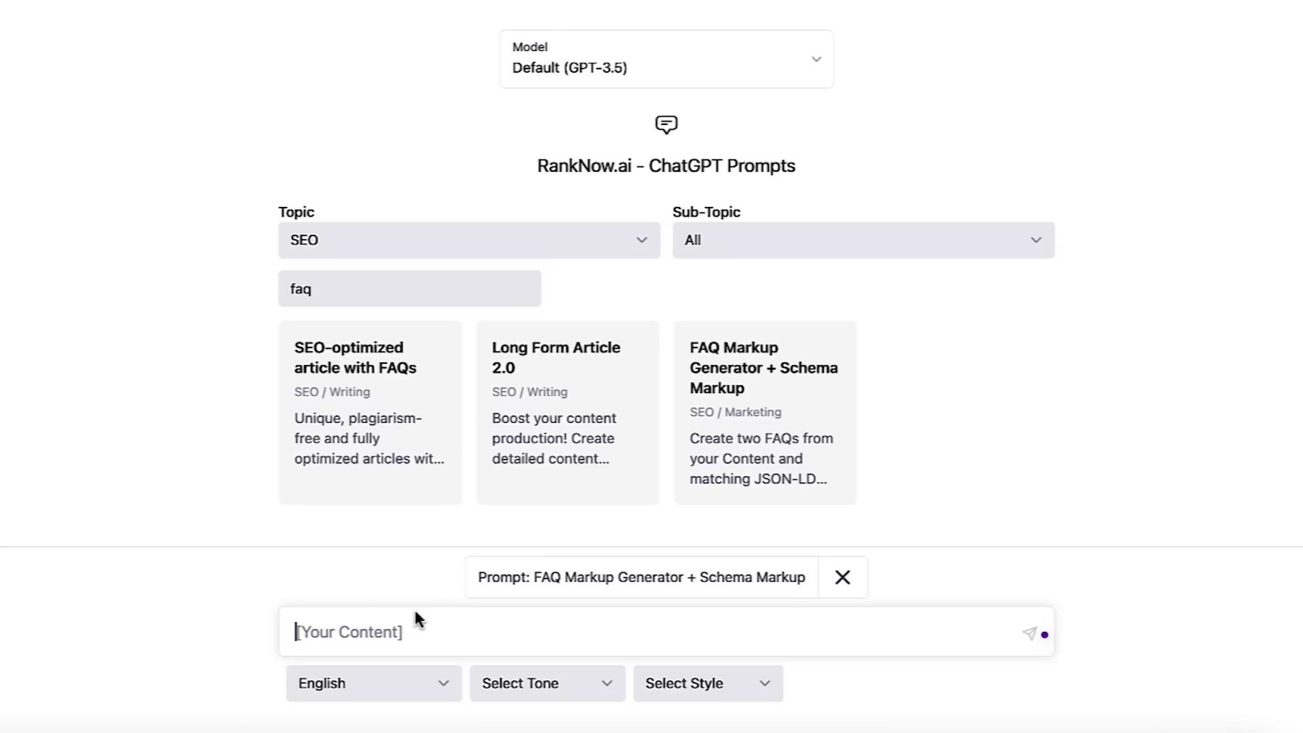
# Step: Submit the prompt with the content "chatgpt chrome extension" and review the generated questions, answers and JSON schema code
pyautogui.write('best')
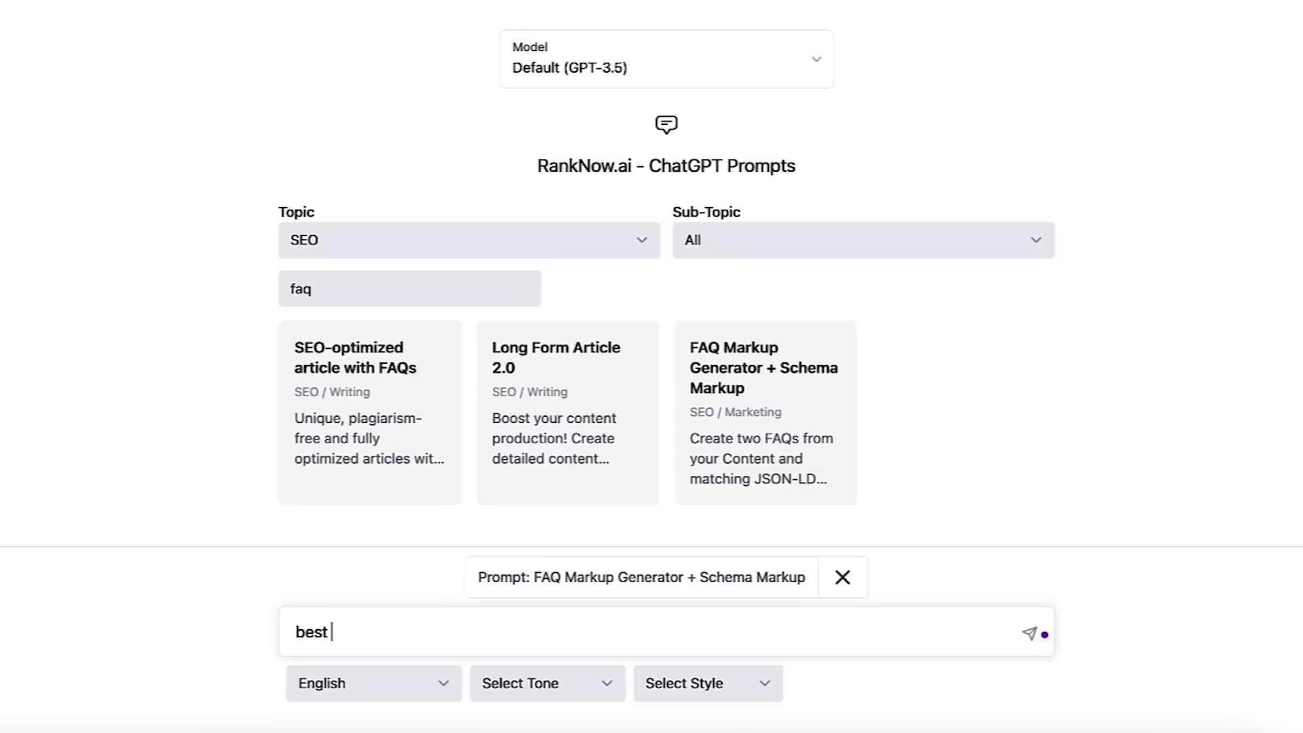
pyautogui.hotkey('ctrl', 'a')
pyautogui.write('chat')
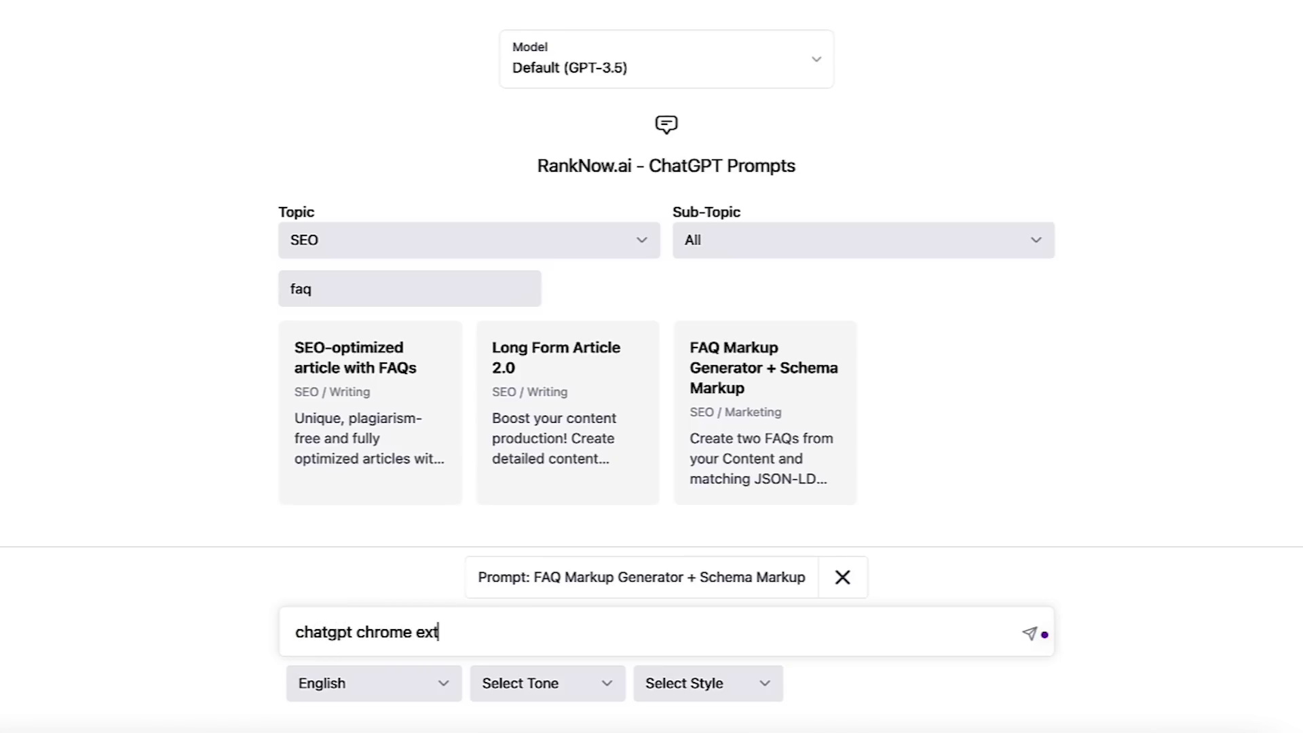
pyautogui.write('gpt chrome extension')
pyautogui.press('Return')
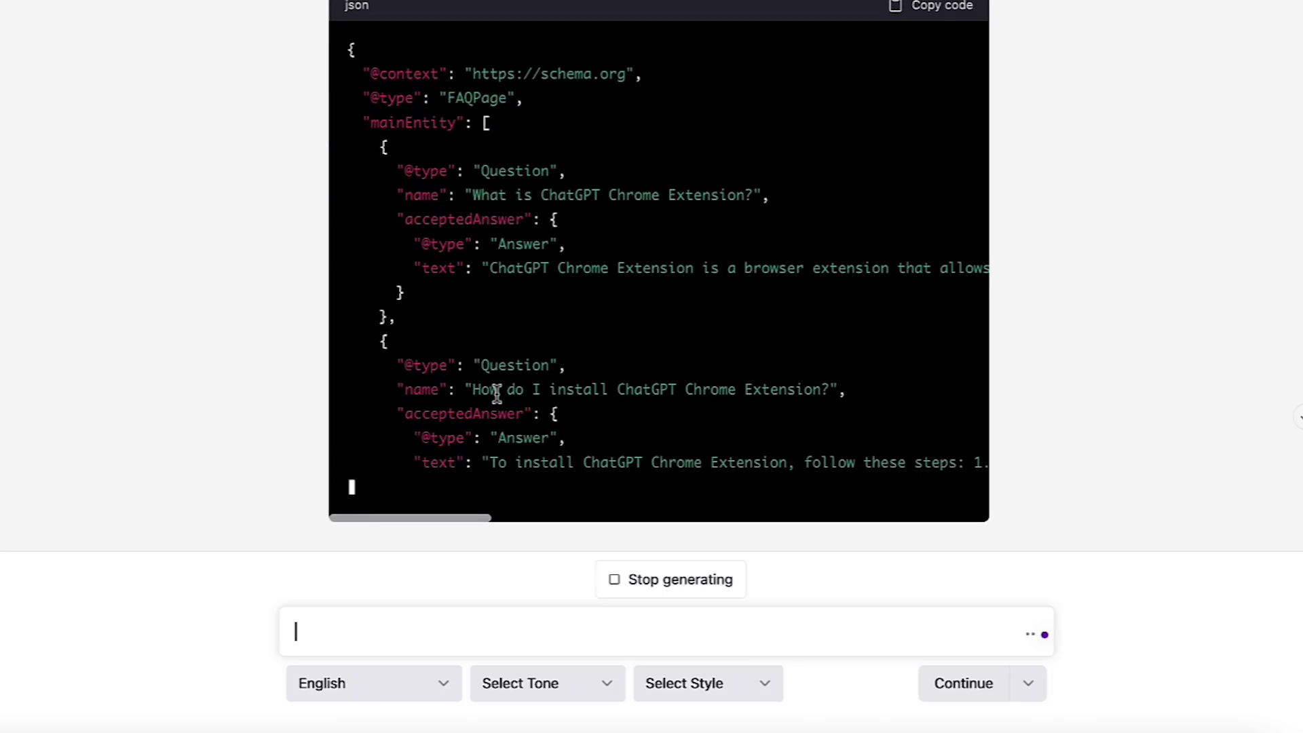
pyautogui.scroll(8, 497, 394)
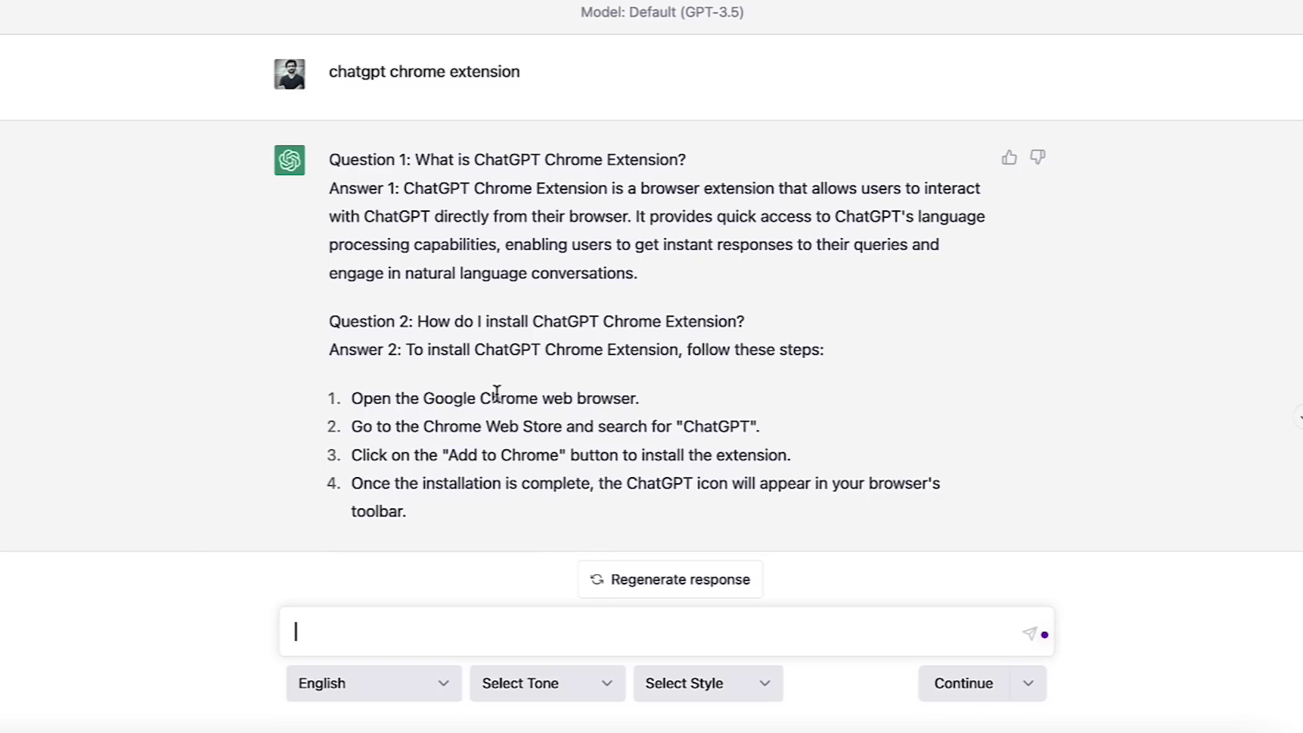
pyautogui.scroll(-3, 496, 393)
pyautogui.scroll(-7, 475, 231)
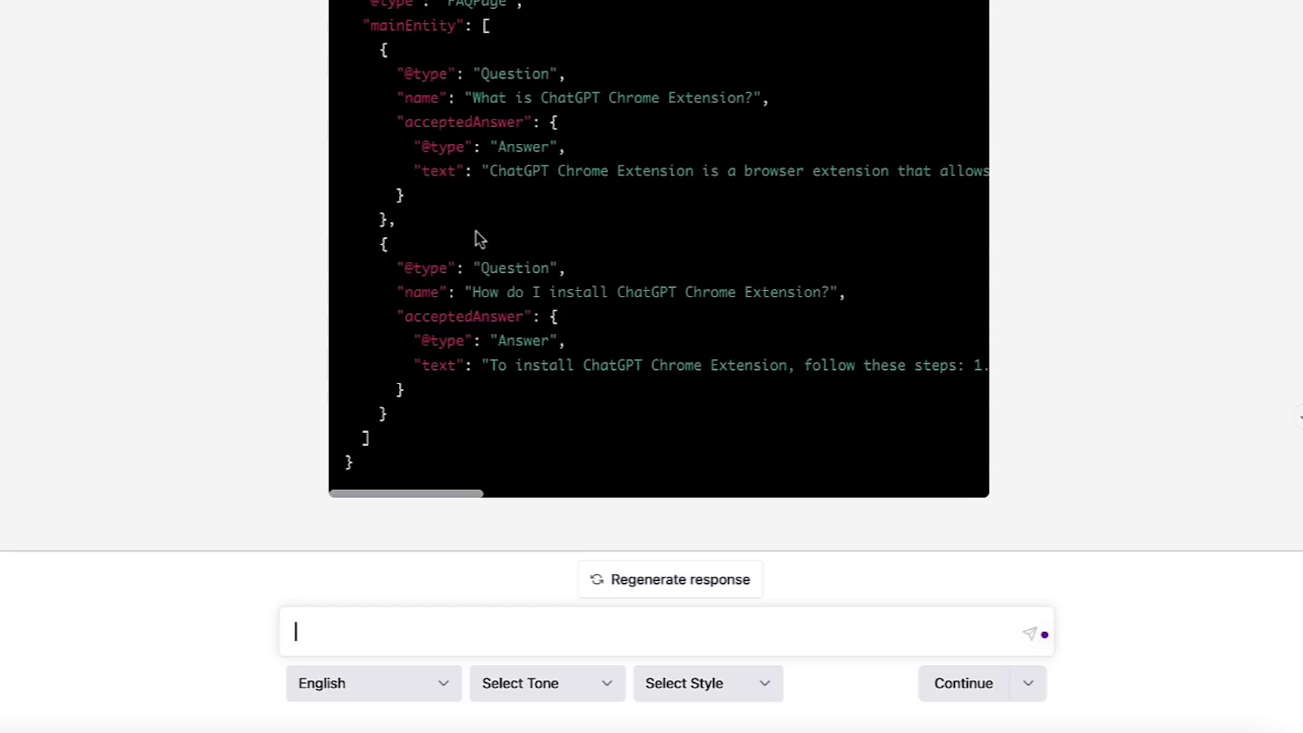
pyautogui.scroll(10, 476, 231)
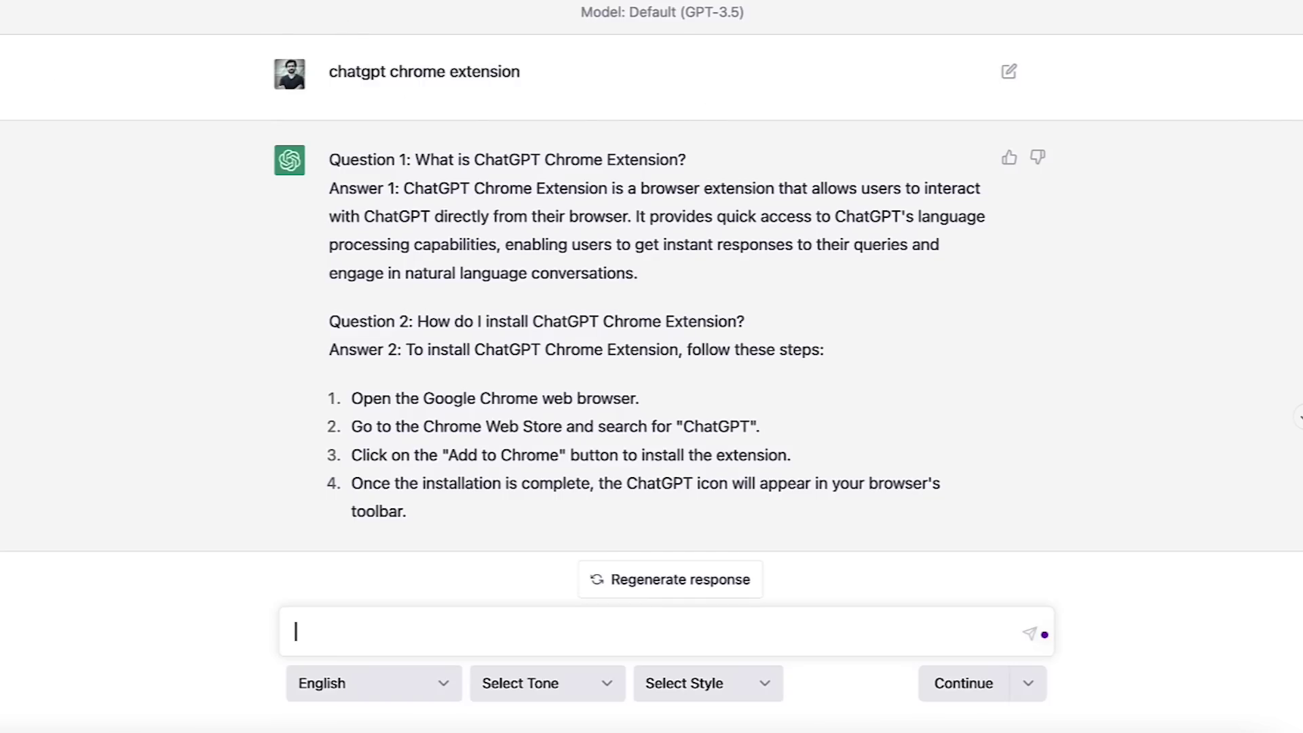